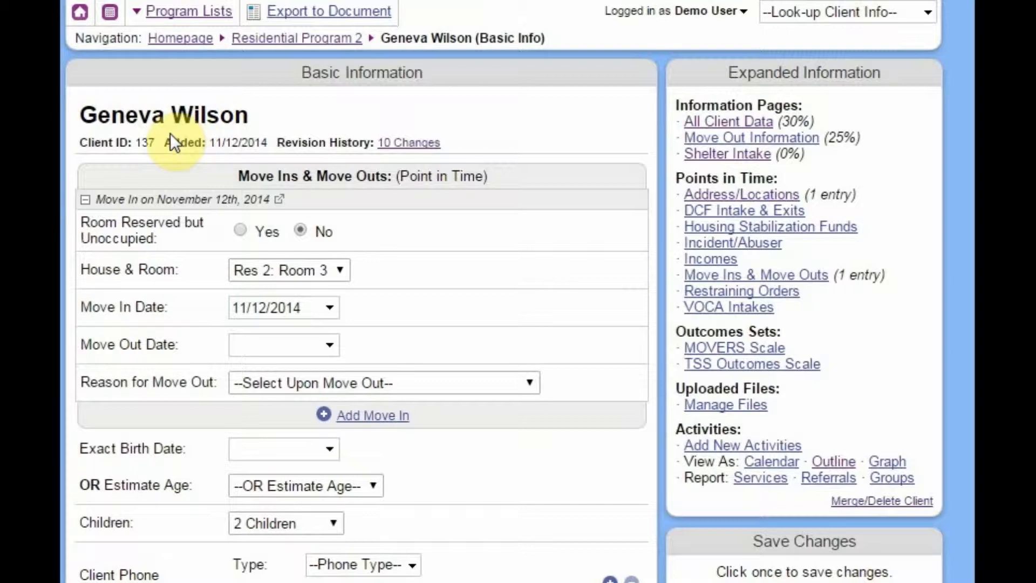
- Open the client's Shelter Intake page and its page structure editor
left_click(702, 154)
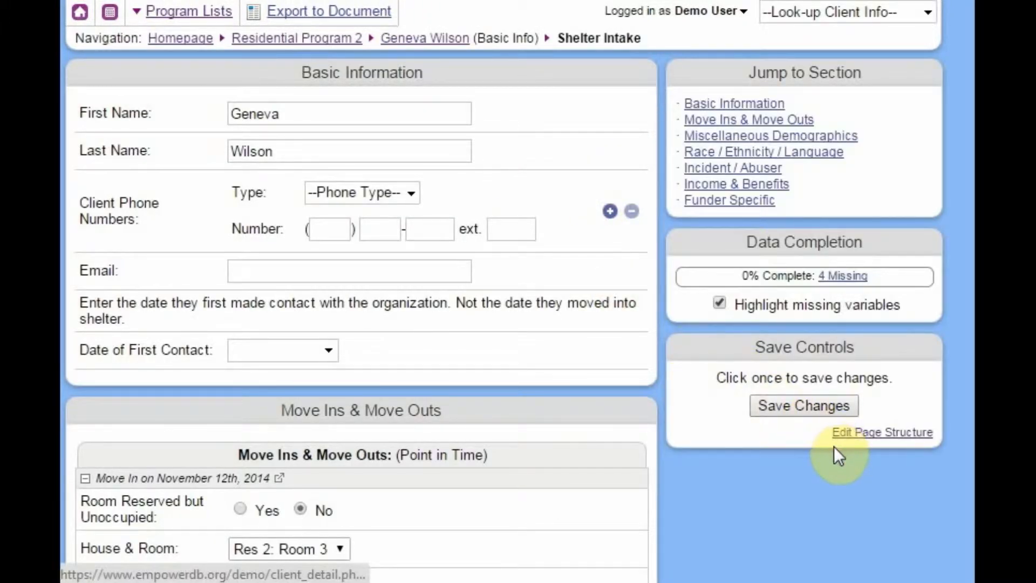
left_click(872, 436)
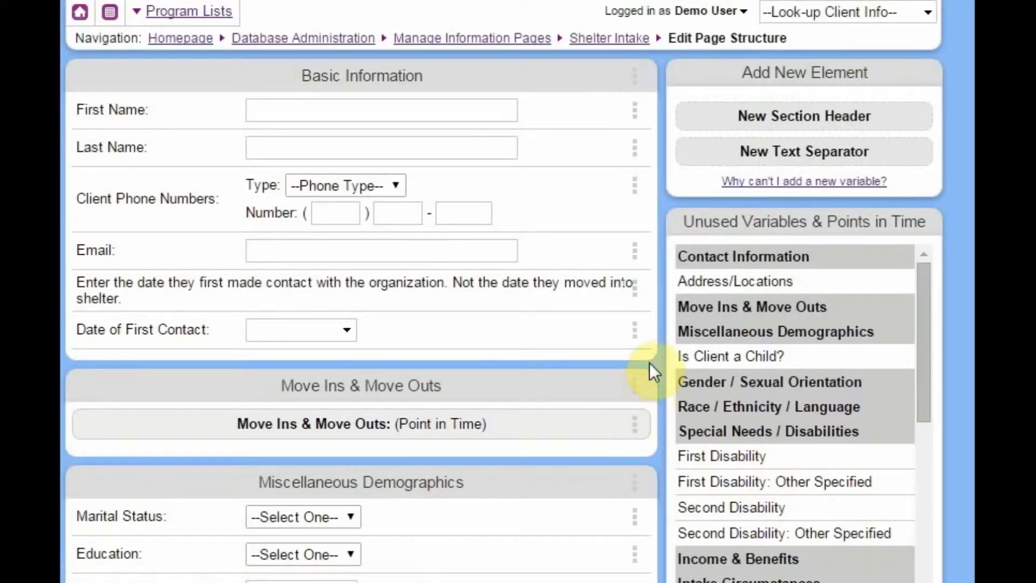
- Go from the homepage to the database administration's information pages and open the page structure of Shelter Intake
left_click(185, 38)
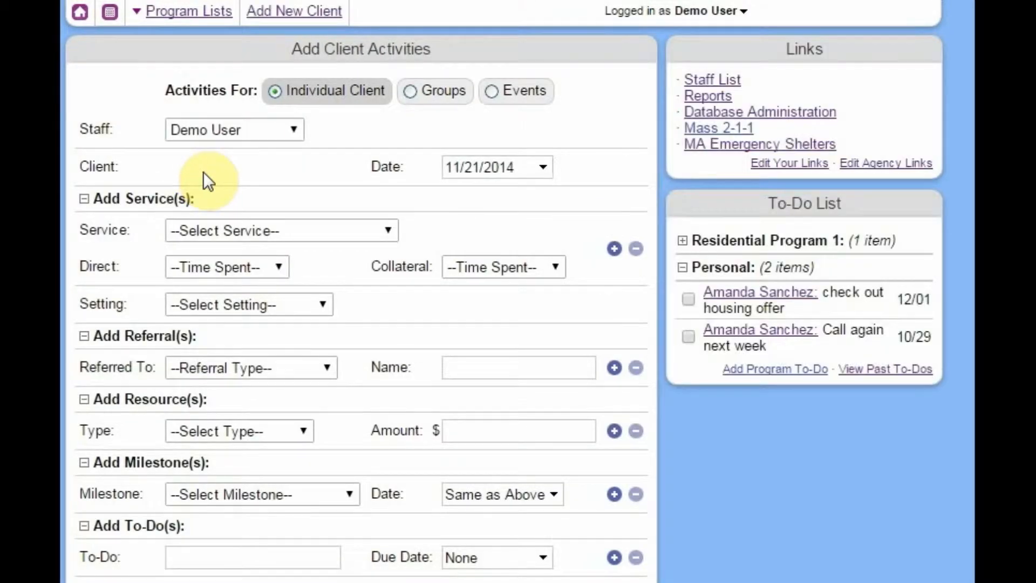
left_click(775, 115)
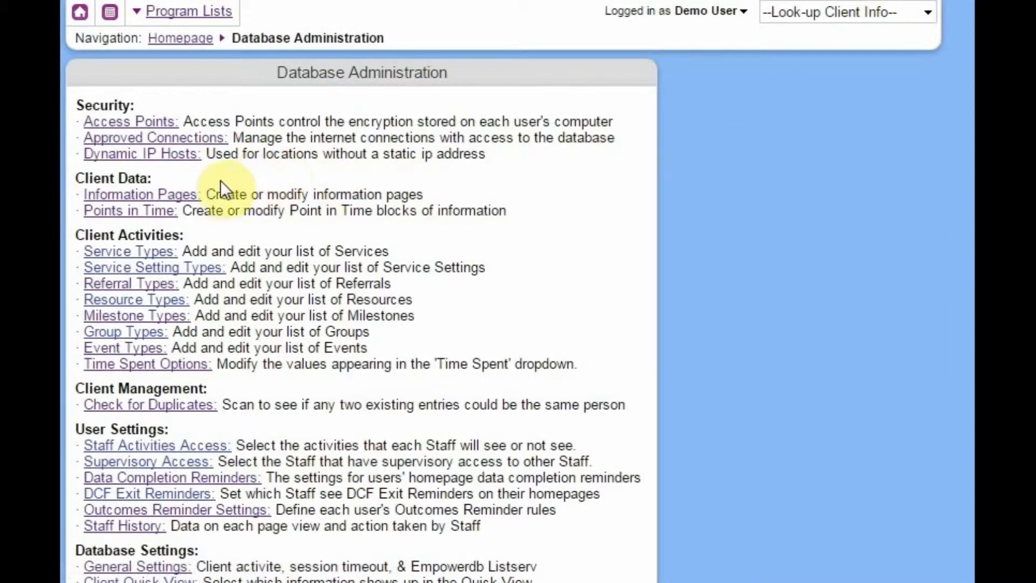
left_click(191, 195)
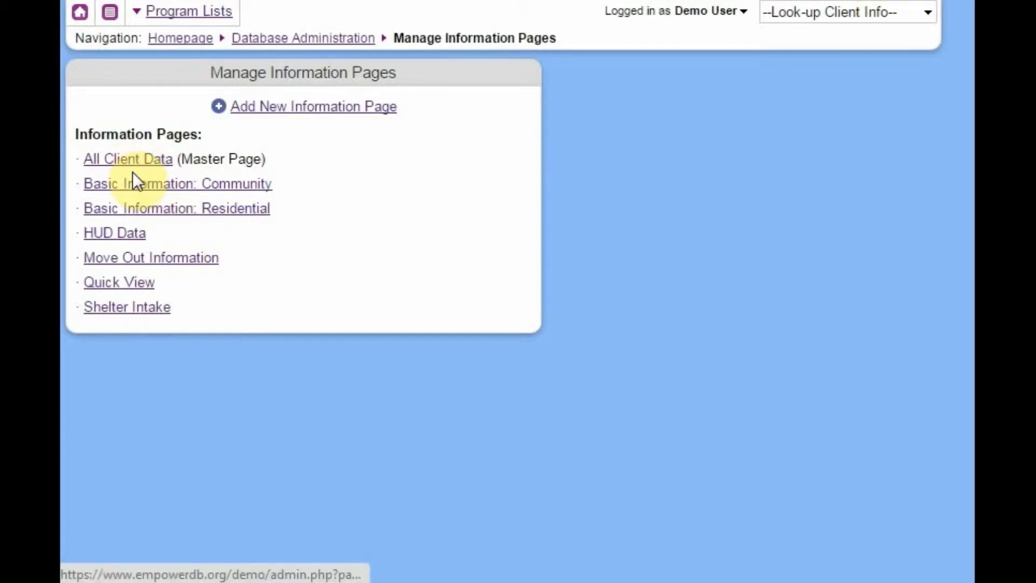
left_click(134, 307)
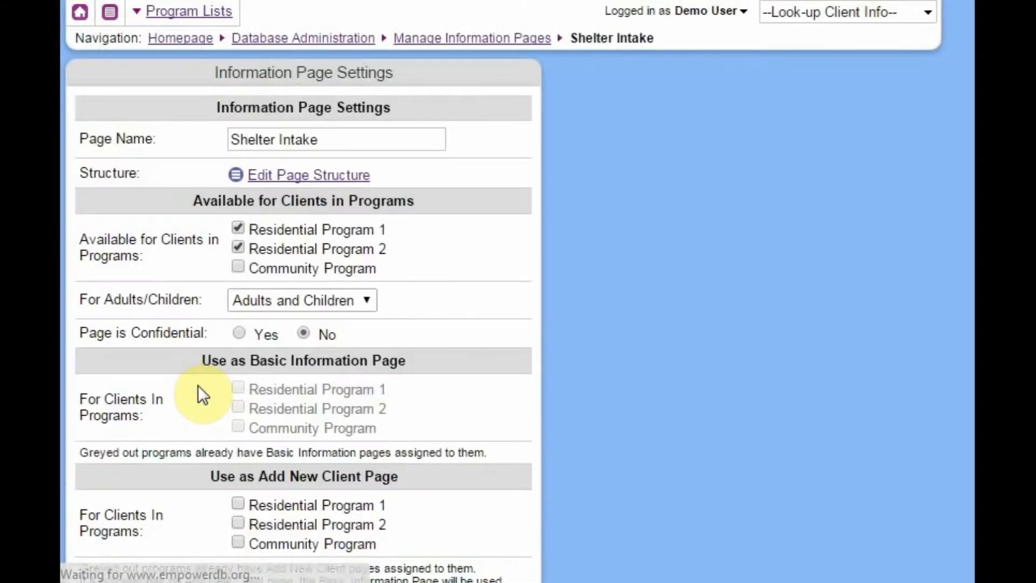
left_click(266, 180)
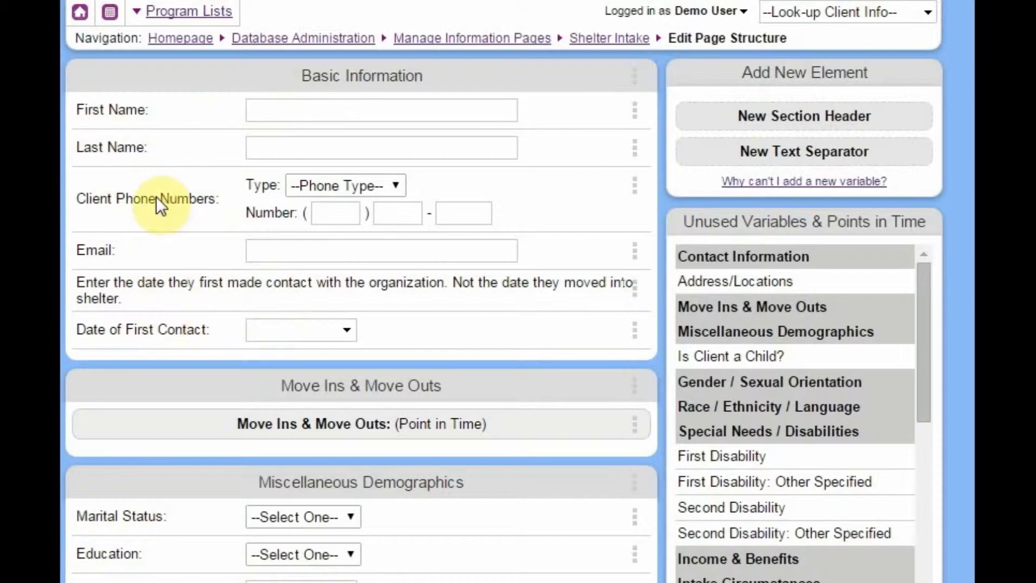
- Examine the sections, fields and point-in-time blocks that make up the Shelter Intake page structure
scroll(192, 229, "down", 3)
scroll(192, 231, "down", 12)
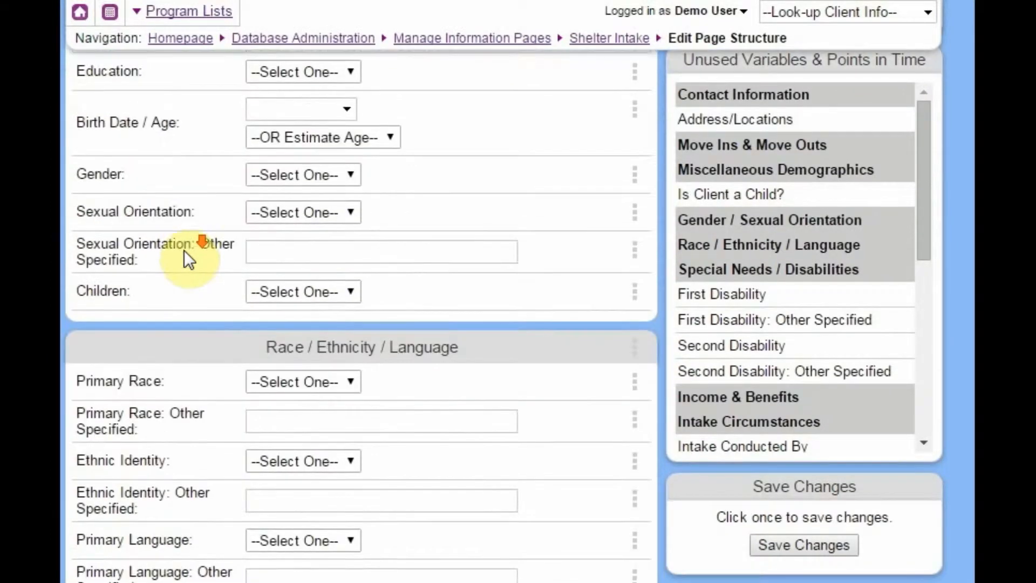
scroll(177, 270, "down", 3)
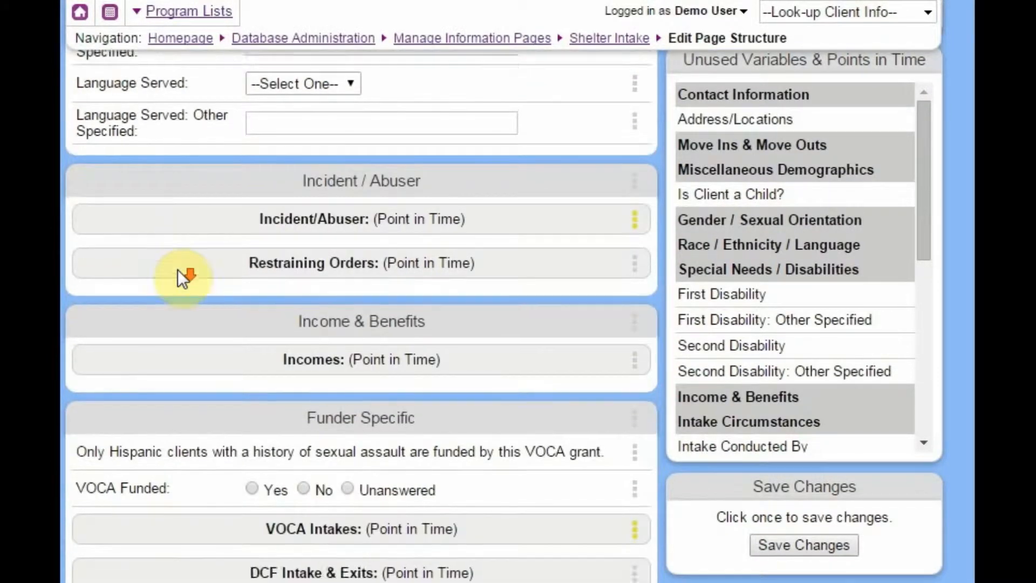
scroll(175, 270, "up", 1)
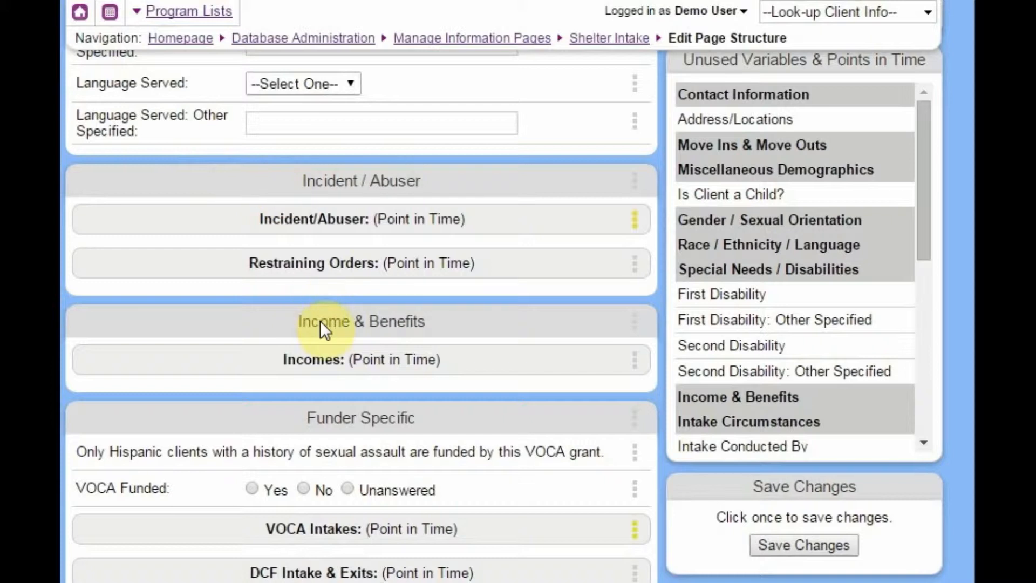
scroll(312, 396, "up", 1)
scroll(304, 392, "down", 2)
scroll(300, 389, "down", 1)
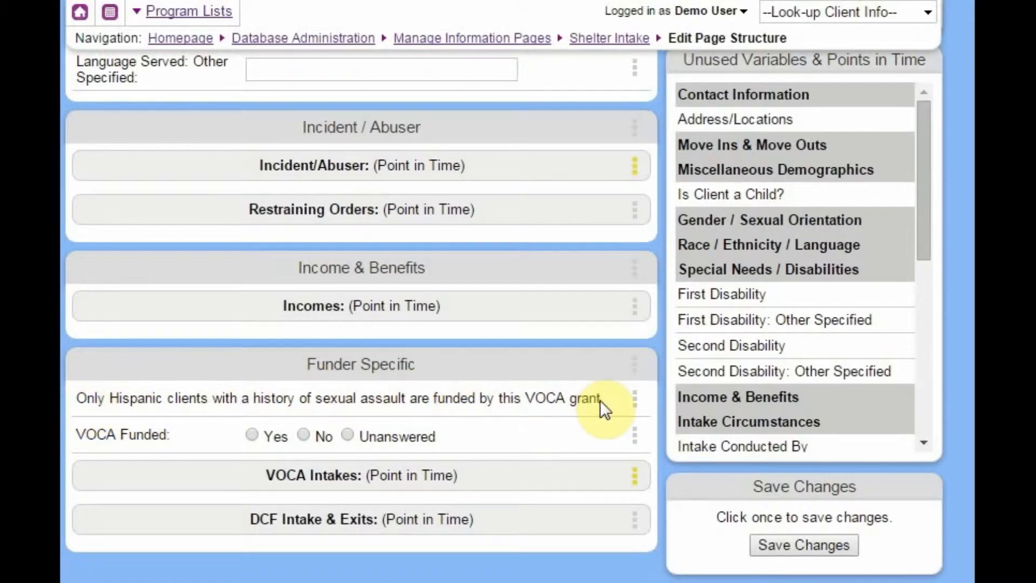
scroll(161, 384, "up", 20)
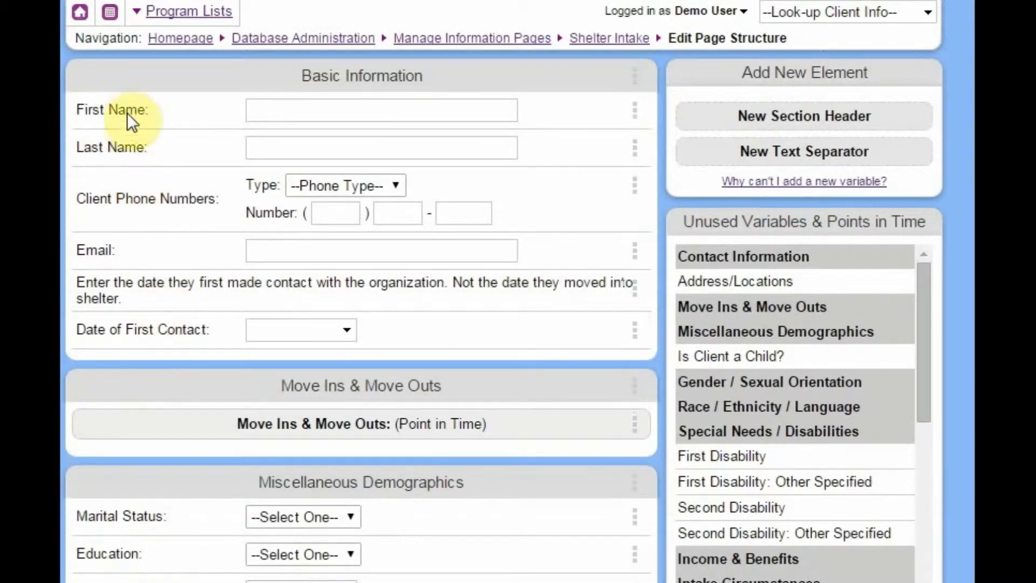
mouse_move(127, 108)
left_mouse_down()
mouse_move(124, 264)
mouse_move(129, 110)
left_mouse_up()
left_click_drag(124, 188, 138, 166)
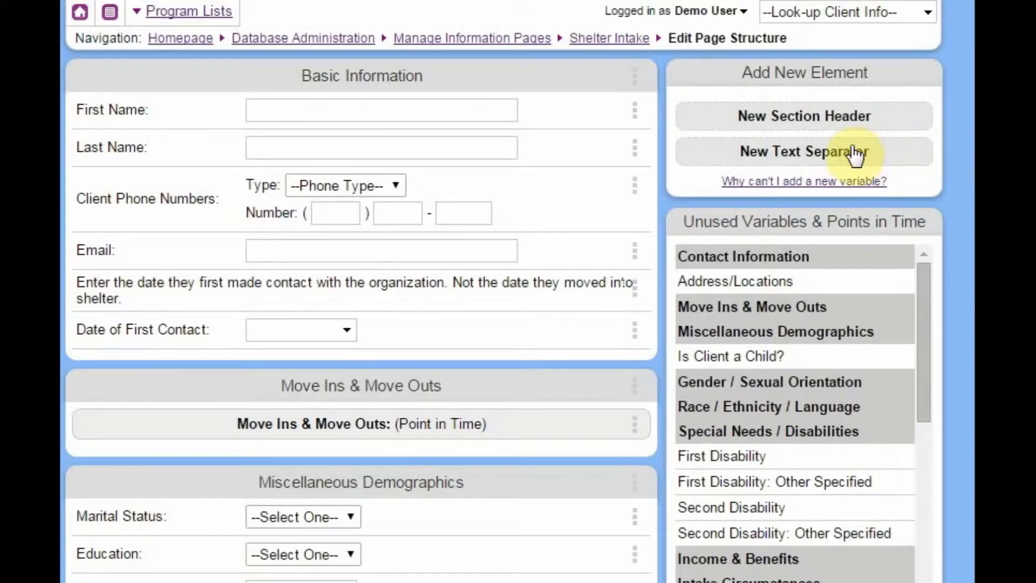
- Add a new section header above Client Phone Numbers and a new text separator directly beneath that header
left_click(825, 115)
left_click_drag(826, 115, 203, 182)
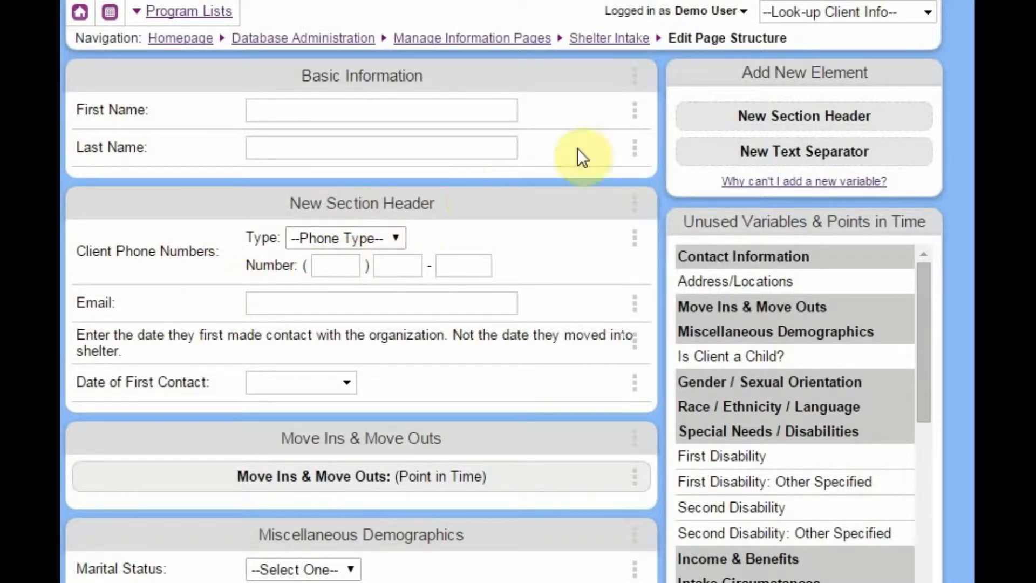
left_click_drag(843, 157, 387, 228)
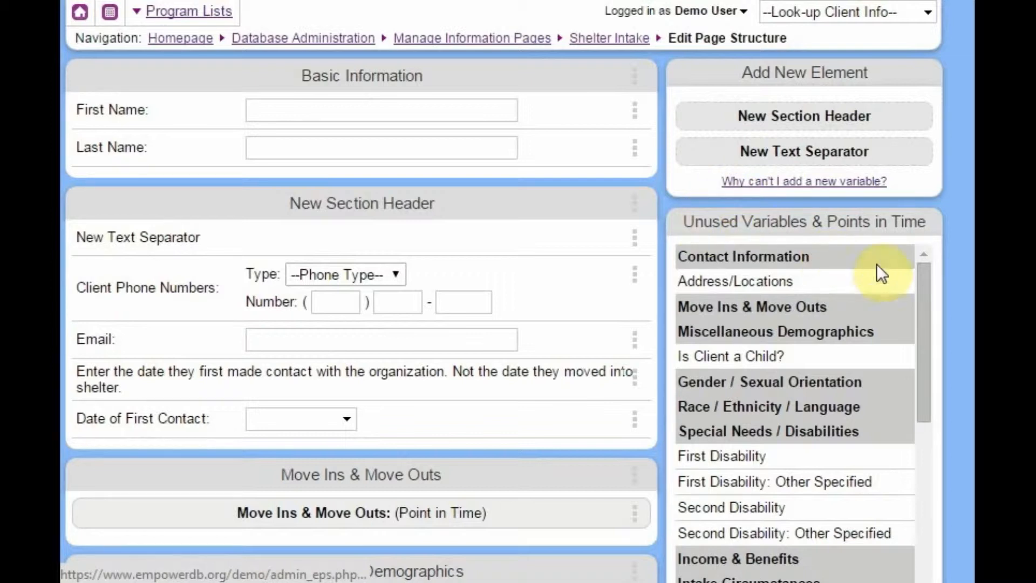
- Add the unused First and Second Disability variables with their Other Specified fields below Children in Miscellaneous Demographics, and save the changes
scroll(970, 184, "down", 1)
scroll(970, 183, "down", 3)
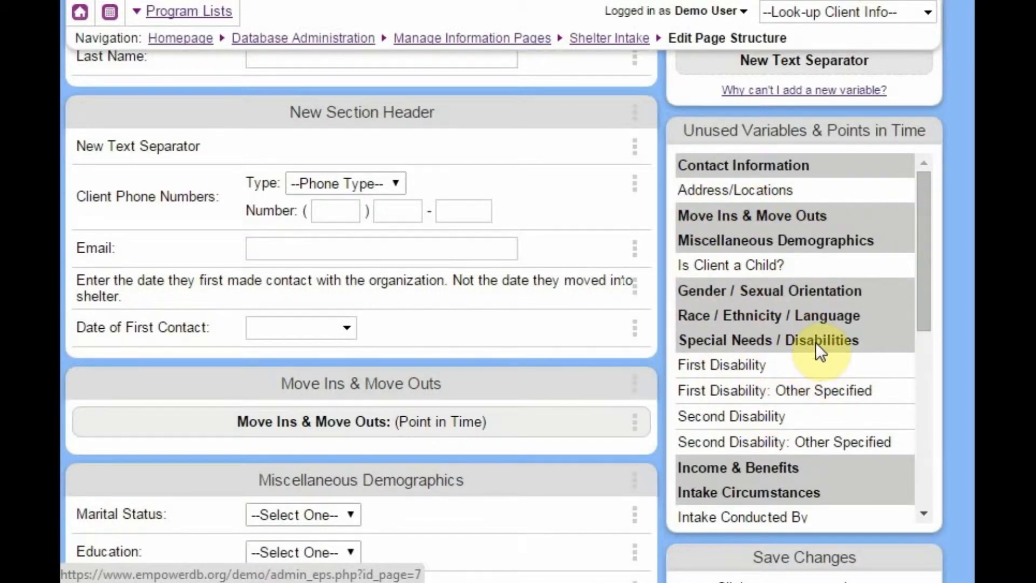
scroll(591, 372, "down", 5)
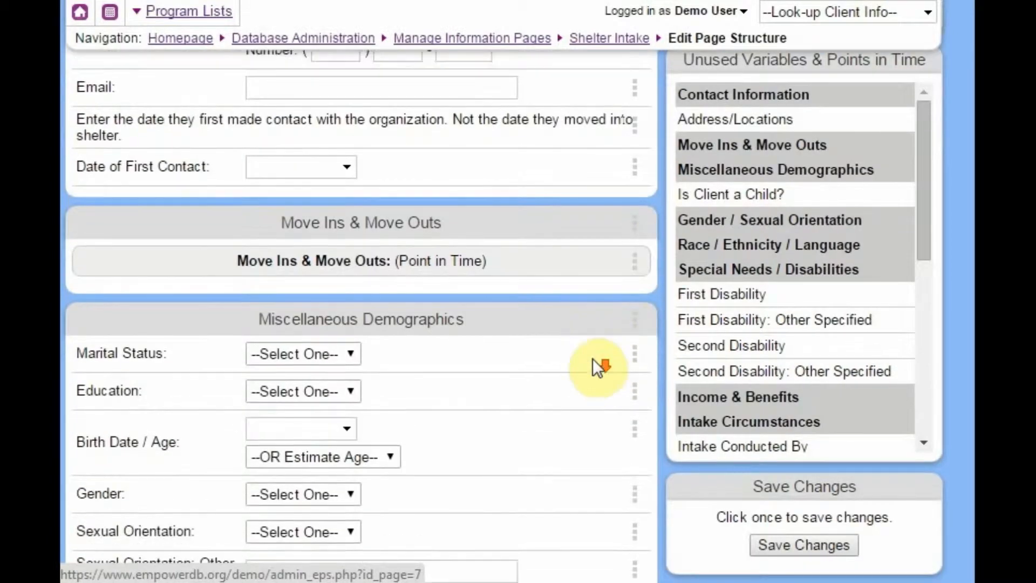
scroll(591, 345, "down", 2)
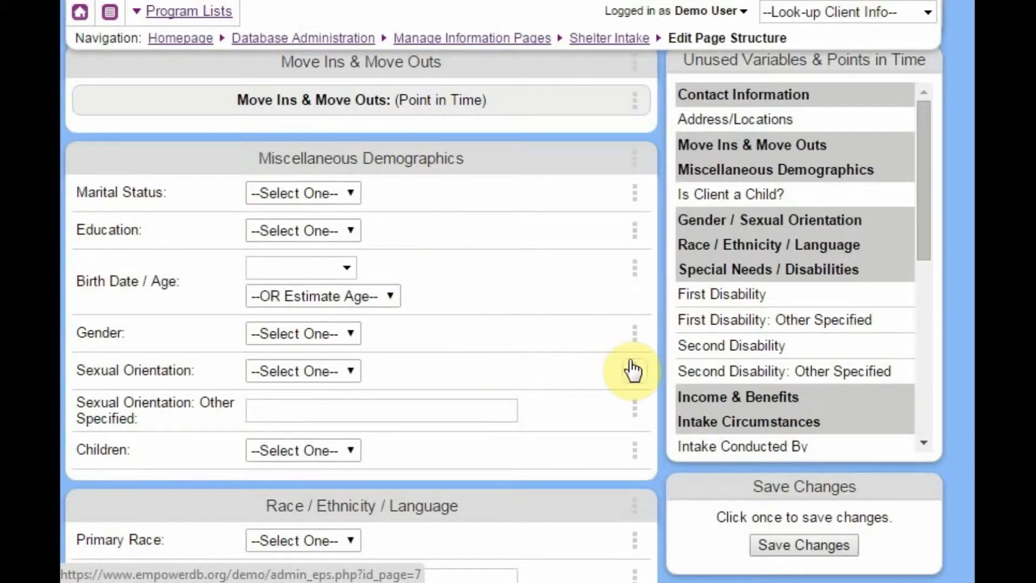
left_click_drag(731, 308, 311, 489)
left_click_drag(704, 294, 309, 523)
scroll(377, 368, "down", 5)
left_click_drag(694, 296, 305, 396)
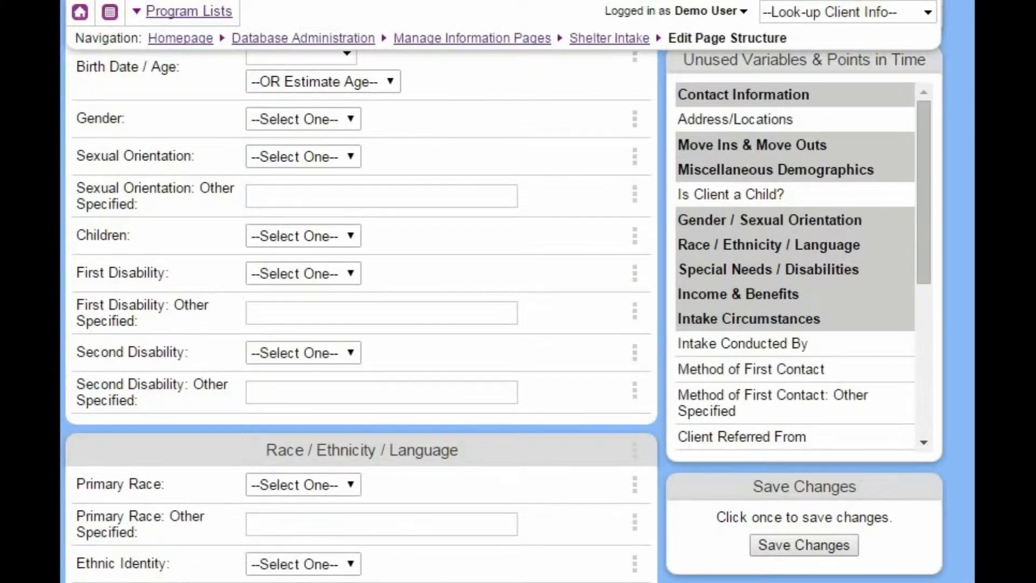
left_click(782, 544)
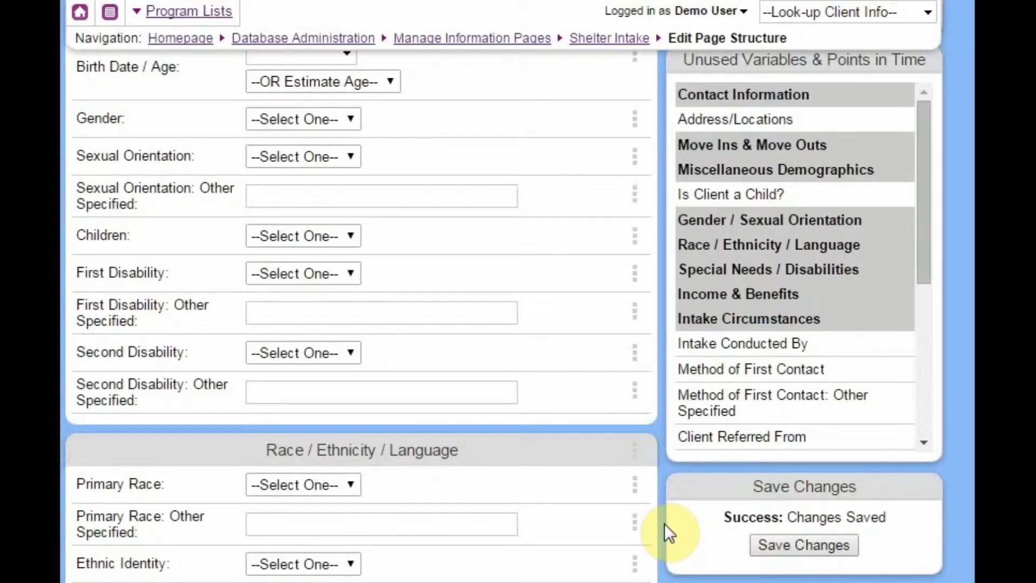
- Change the new text separator's wording to "Only enter in safe to call numbers" and save it
scroll(648, 496, "up", 6)
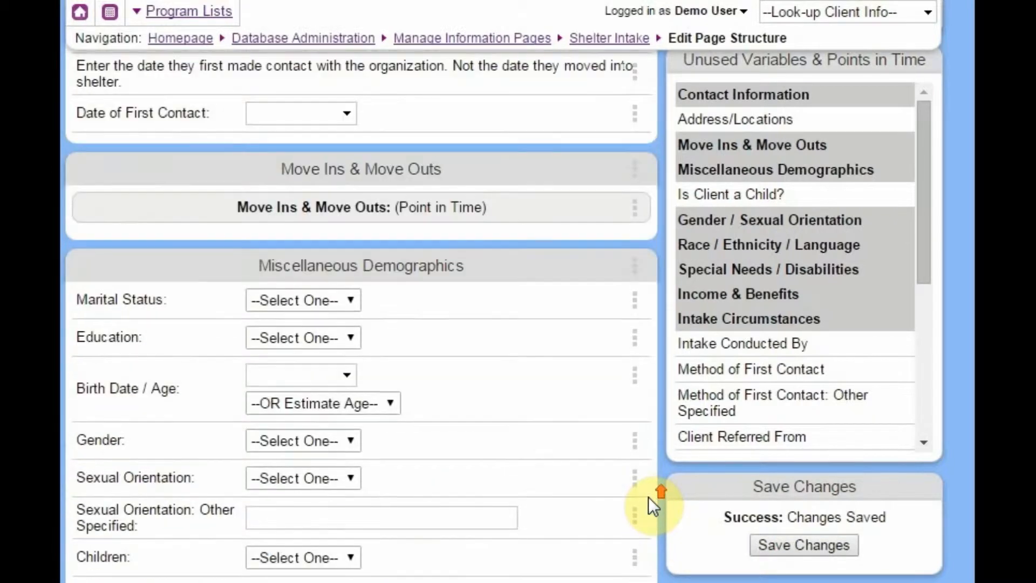
scroll(648, 496, "up", 5)
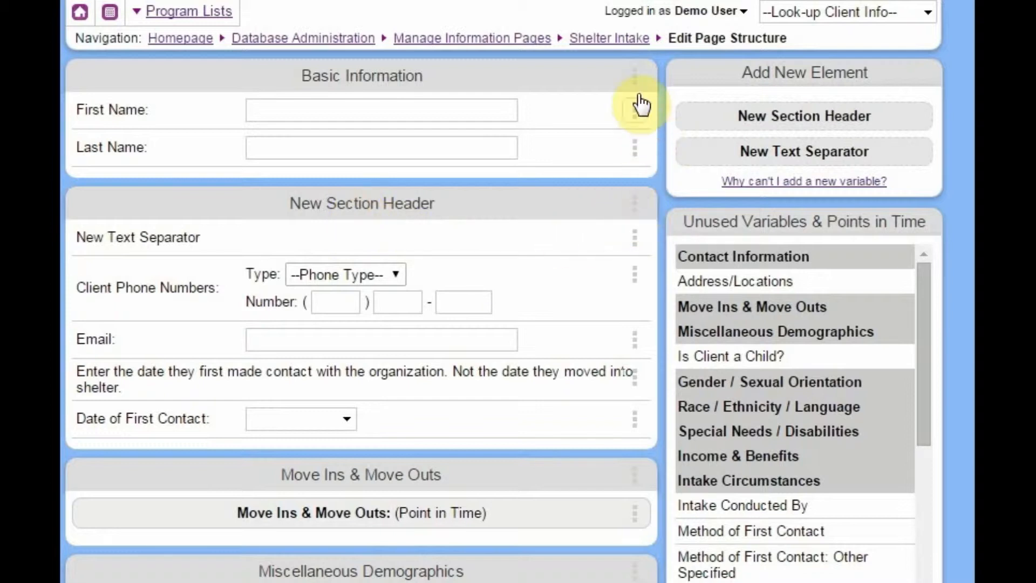
left_click(640, 242)
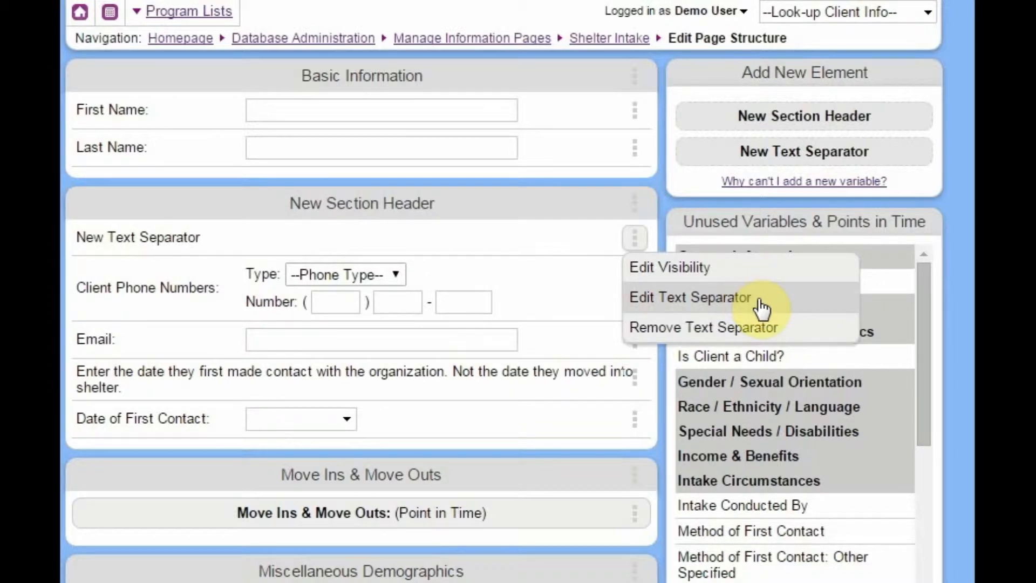
left_click(729, 303)
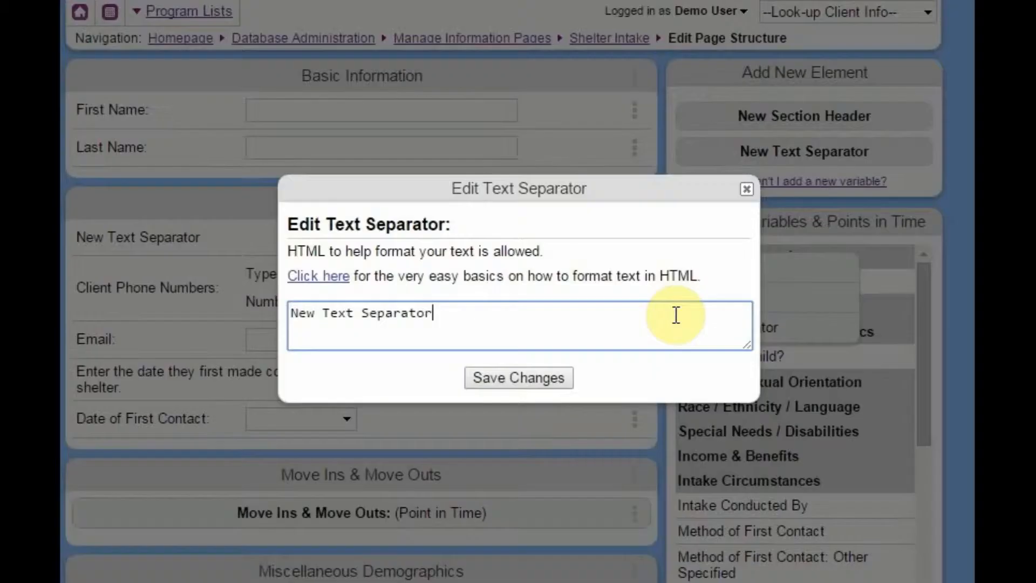
left_click_drag(511, 335, 258, 318)
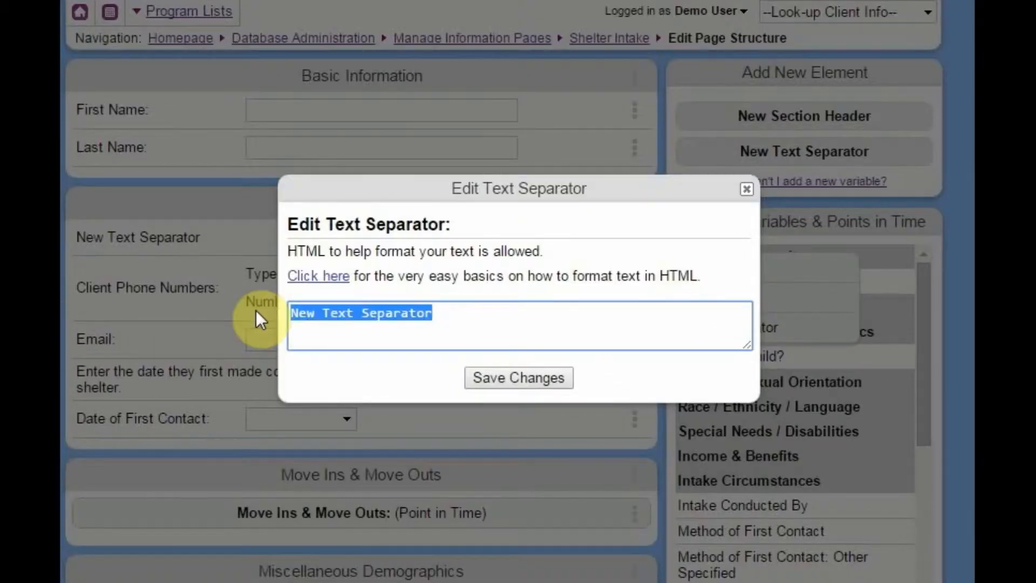
type("Only")
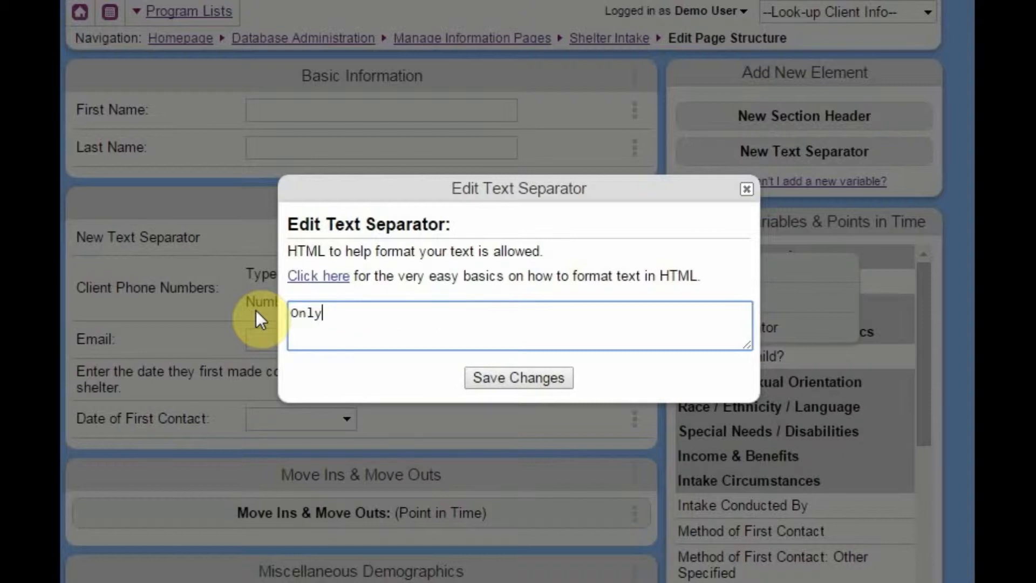
type(" enter in safe to call numbers")
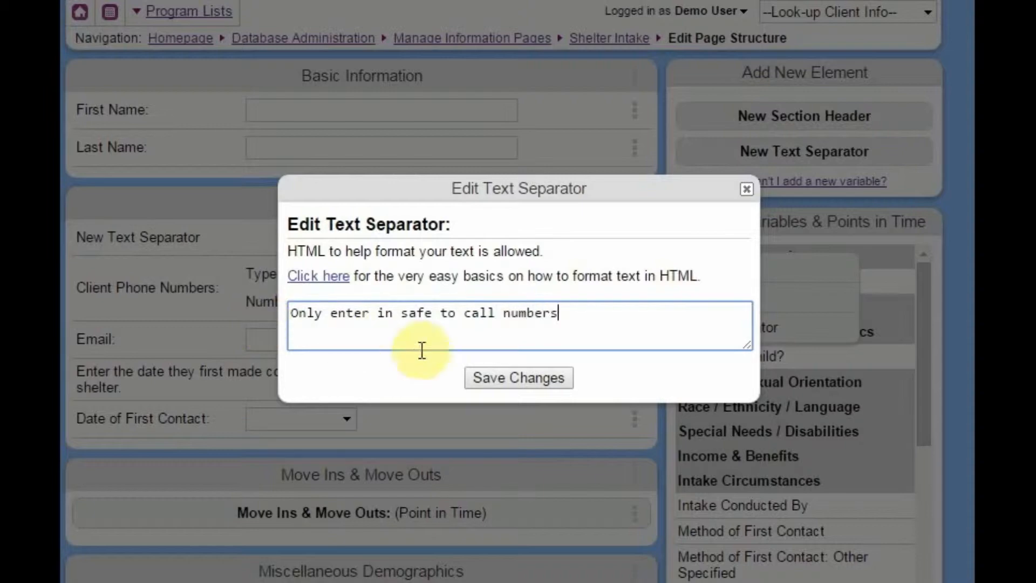
left_click(483, 377)
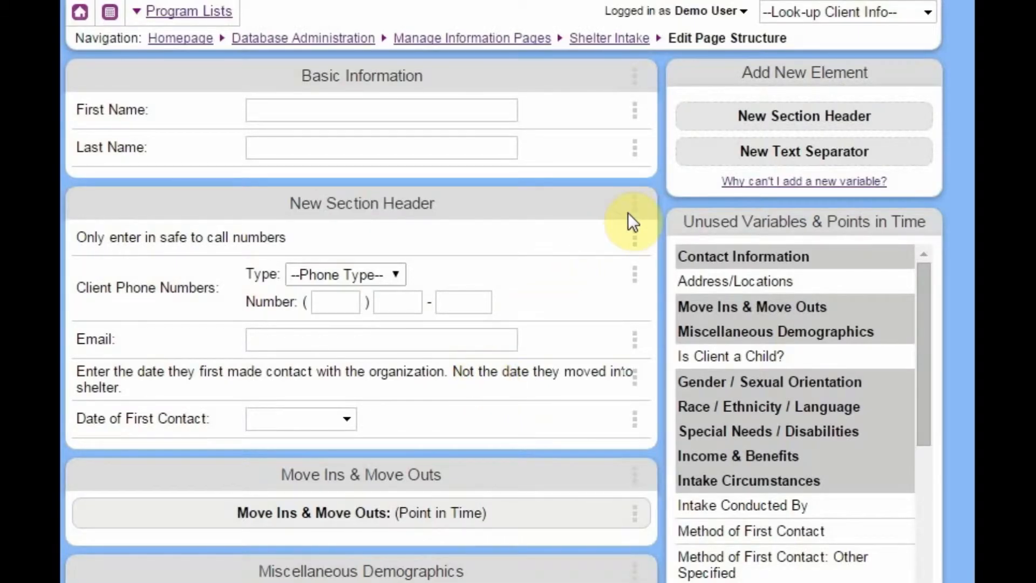
- Rename the new section header as "Contact Information" and save it
left_click(639, 206)
left_click(668, 262)
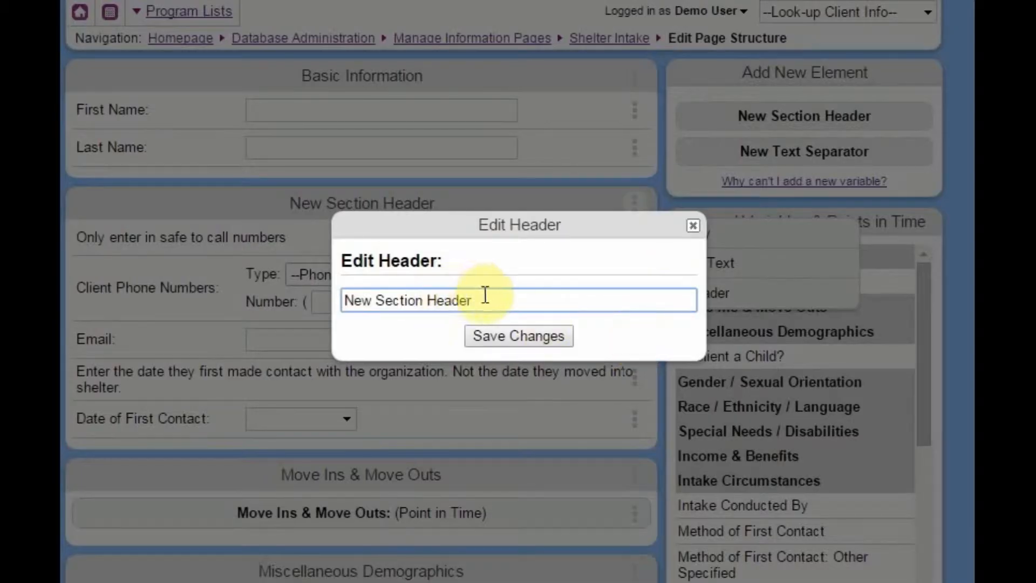
triple_click(485, 295)
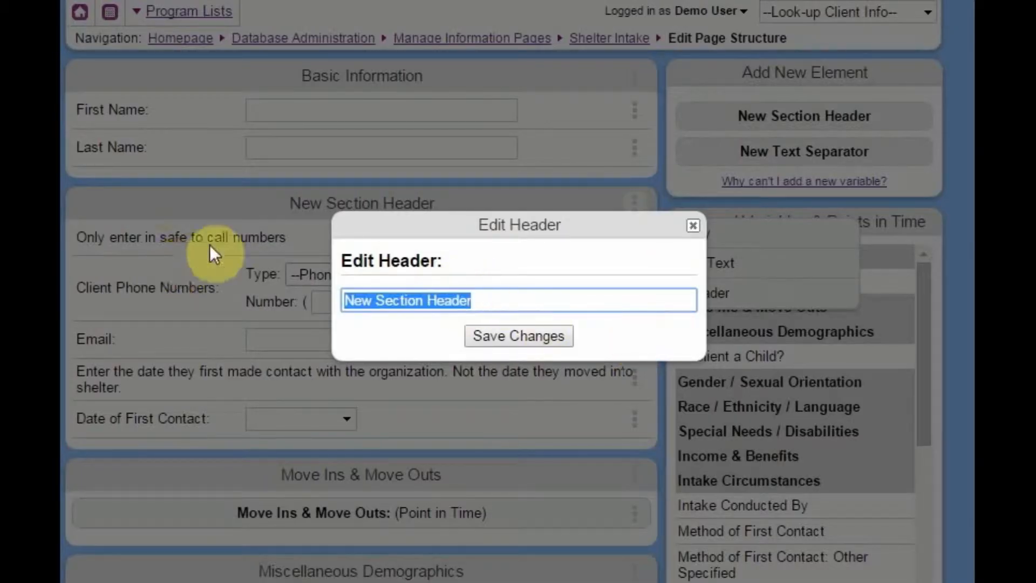
type("Contact Information")
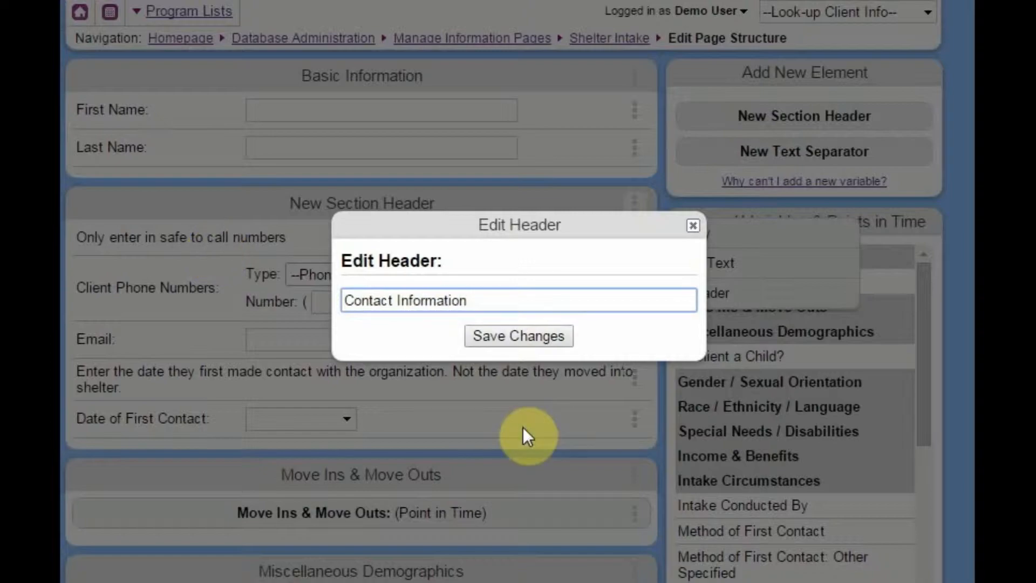
left_click(515, 338)
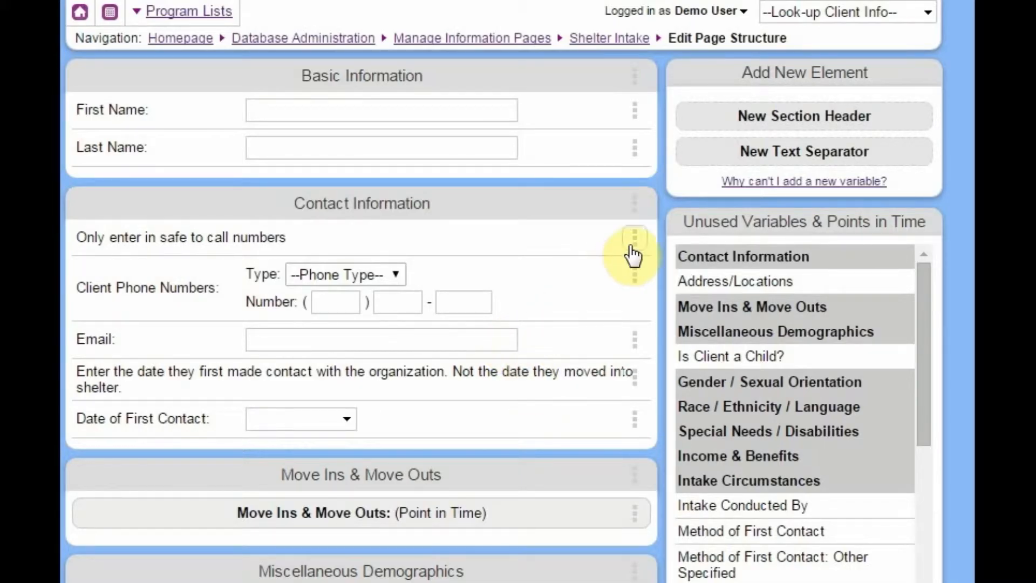
- Edit the Client Phone Numbers variable's name by replacing the word "Numbers", and save the change
left_click(641, 284)
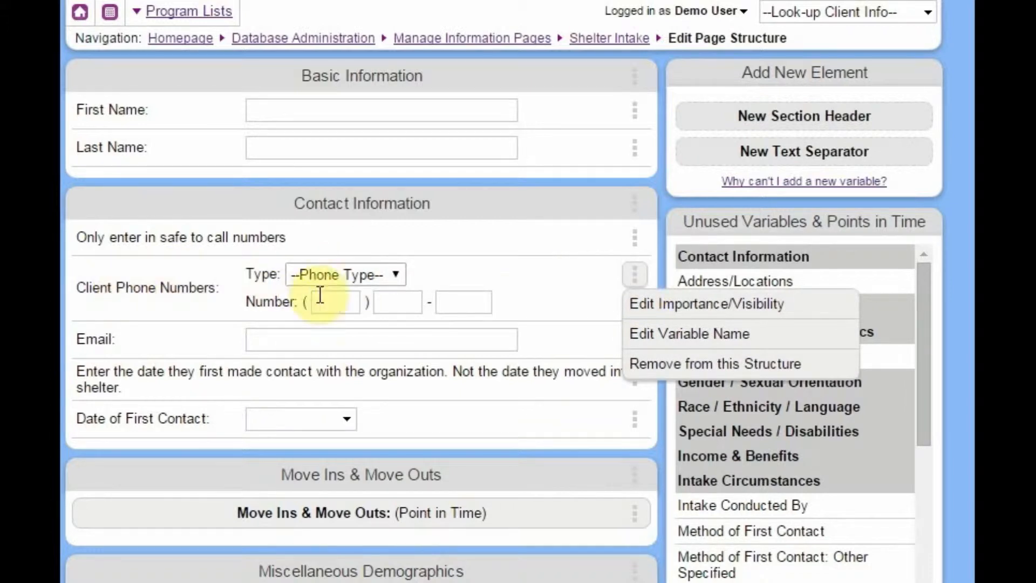
left_click(707, 336)
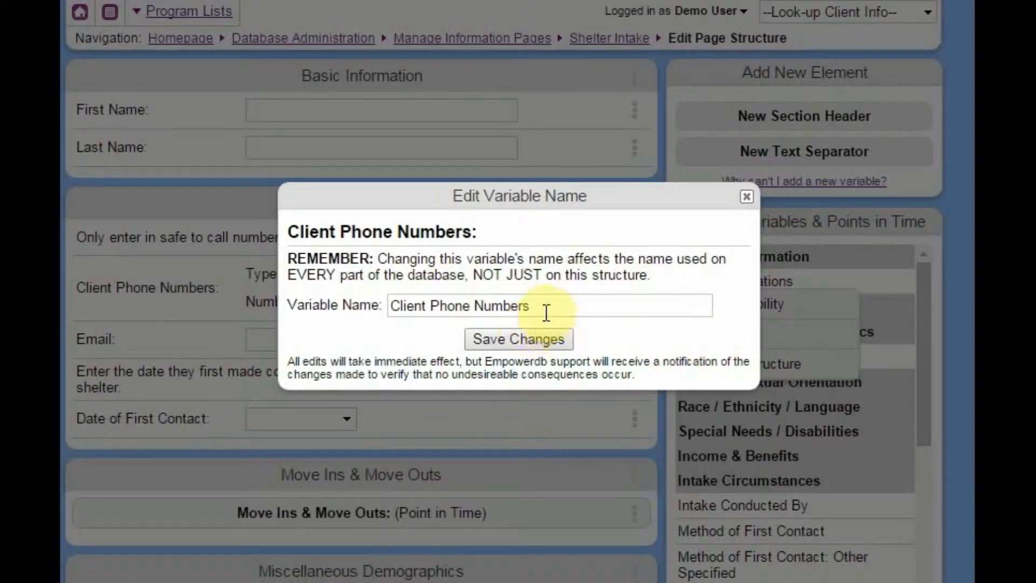
left_click_drag(545, 307, 469, 307)
type("s")
left_click(517, 340)
- Review the option list of the Marital Status variable in Miscellaneous Demographics and close it without changes
left_click_drag(977, 151, 978, 244)
left_click(633, 343)
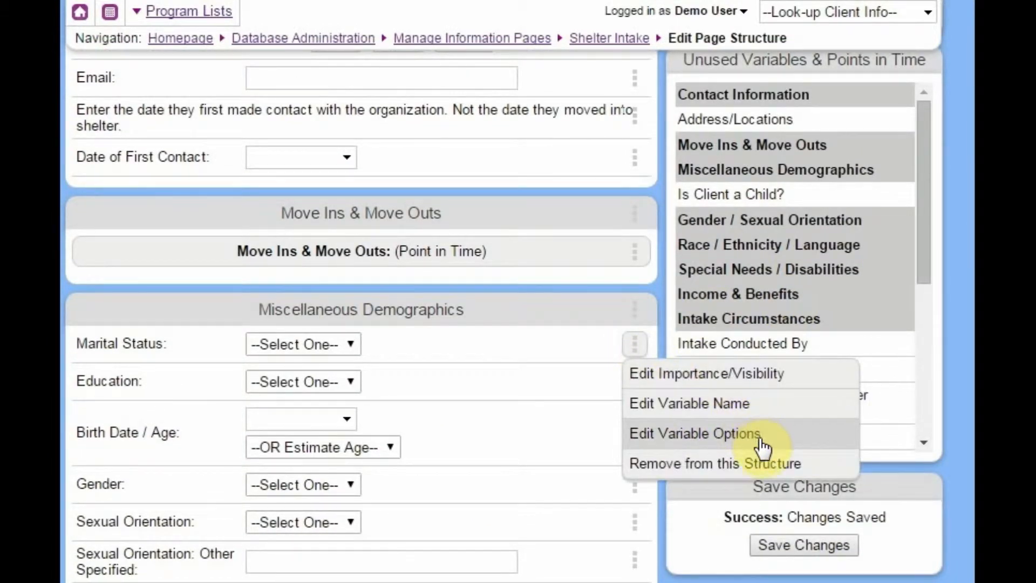
left_click(755, 445)
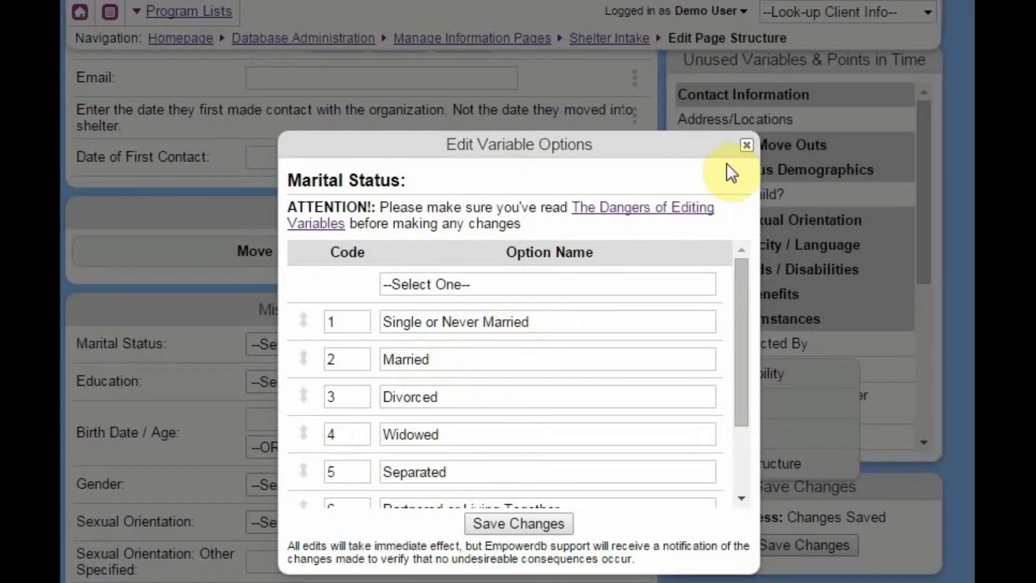
left_click(745, 145)
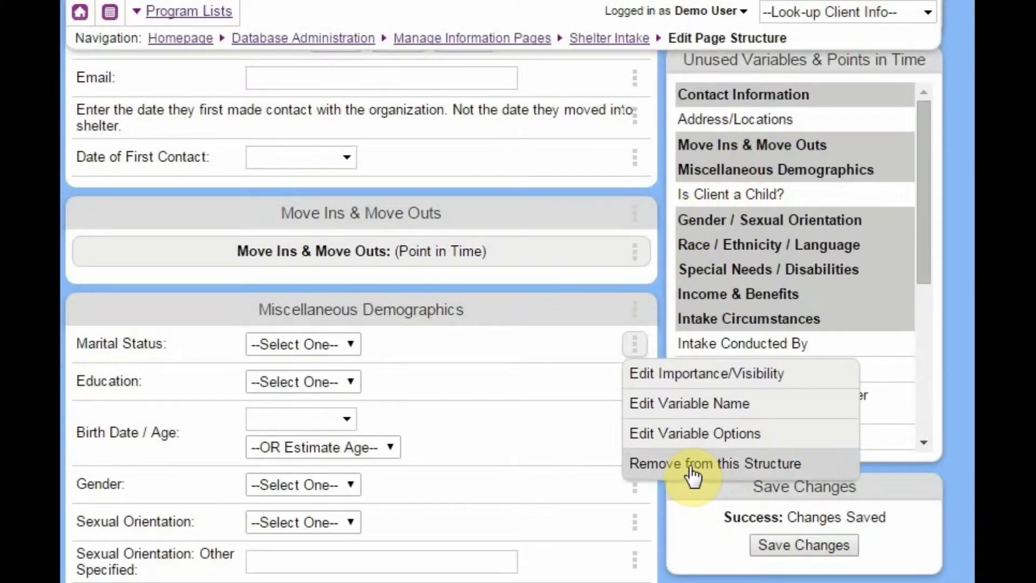
- Remove the Marital Status variable and the "Only enter in safe to call numbers" text separator from the page structure
left_click(725, 465)
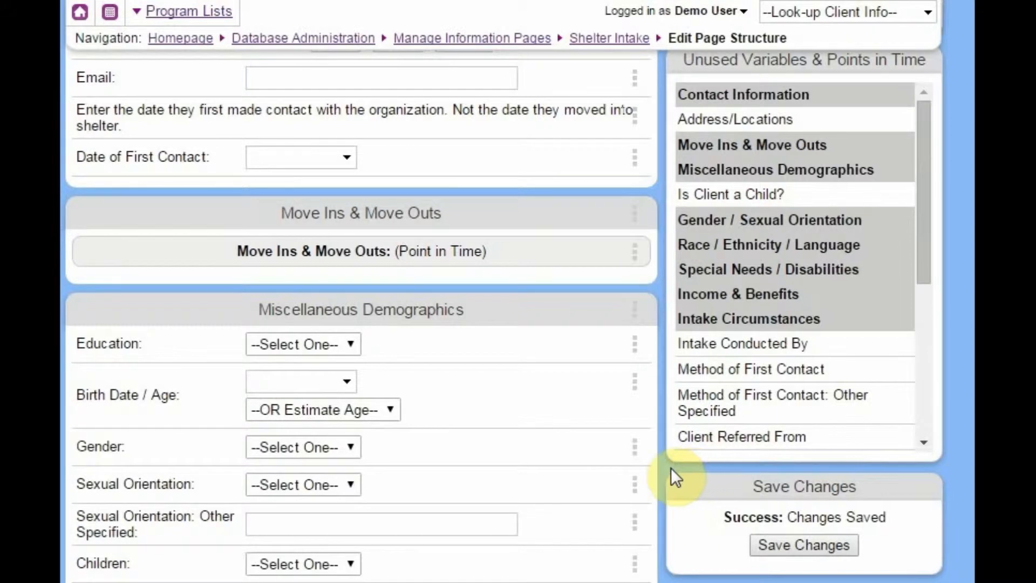
left_click(637, 322)
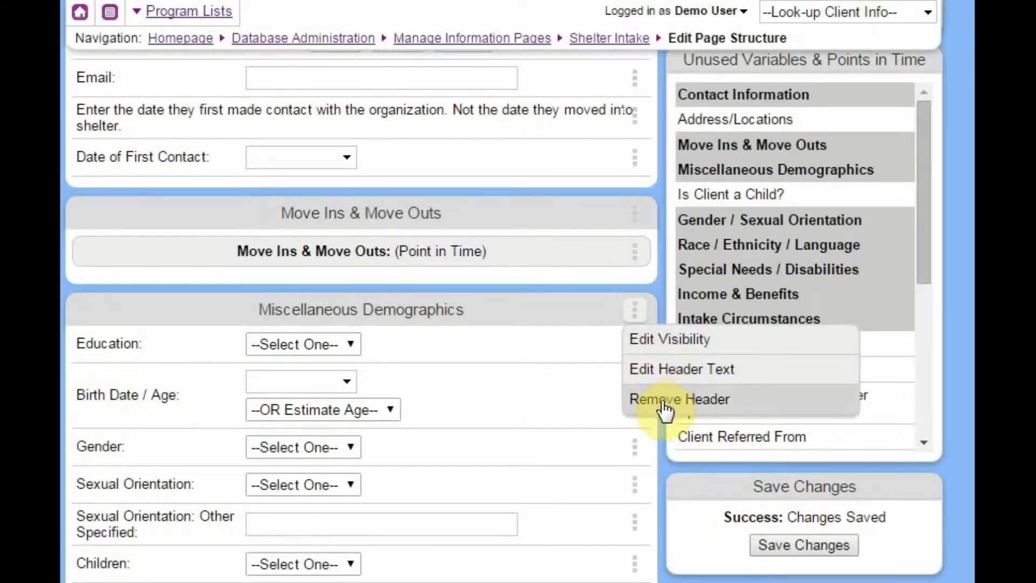
scroll(534, 289, "up", 4)
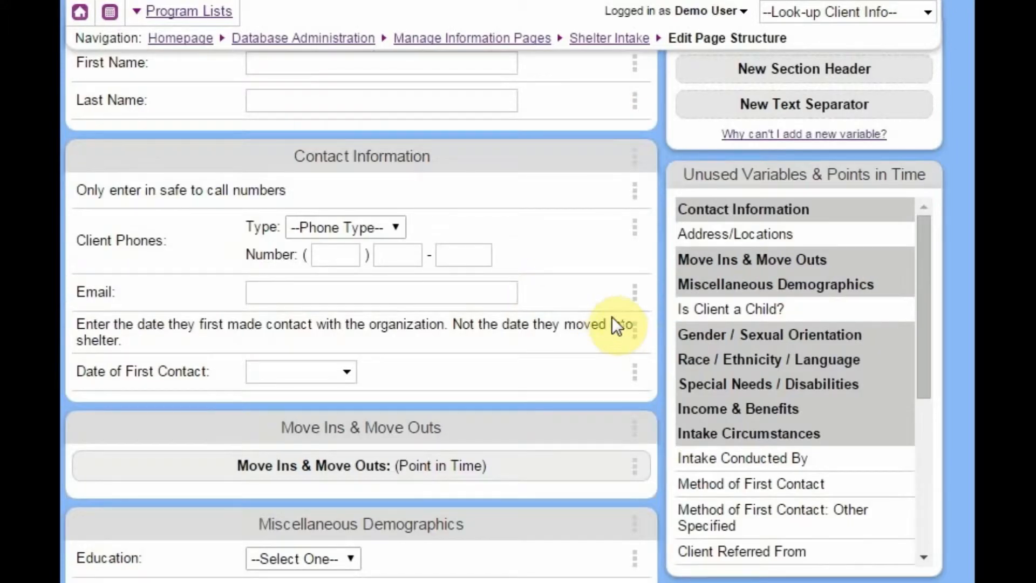
left_click(629, 192)
left_click(673, 278)
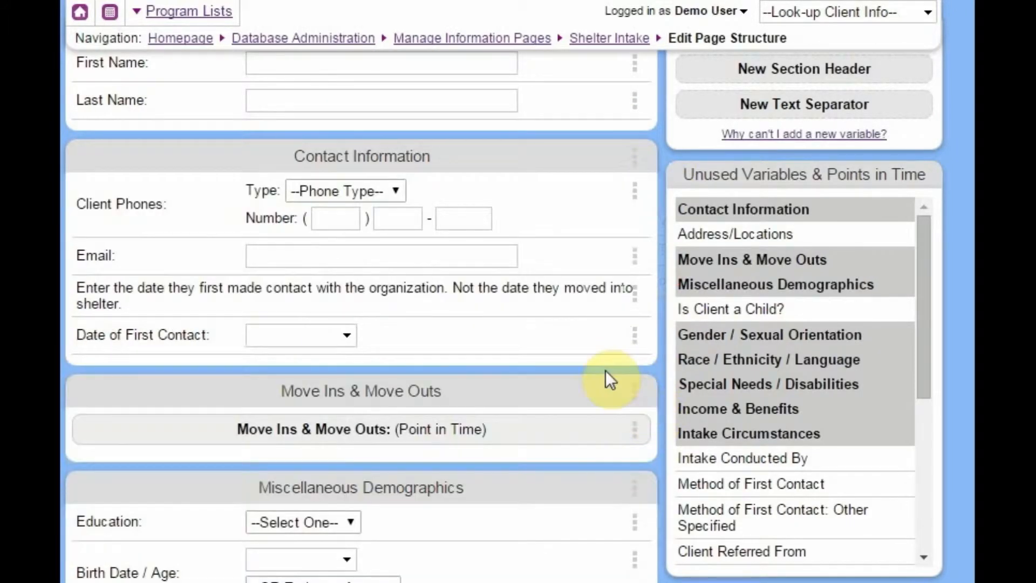
- In the Move Ins & Move Outs point in time display settings, set existing entries to "Entries with Exit Date Collapsed"
scroll(596, 372, "up", 1)
scroll(594, 371, "down", 3)
scroll(539, 351, "down", 3)
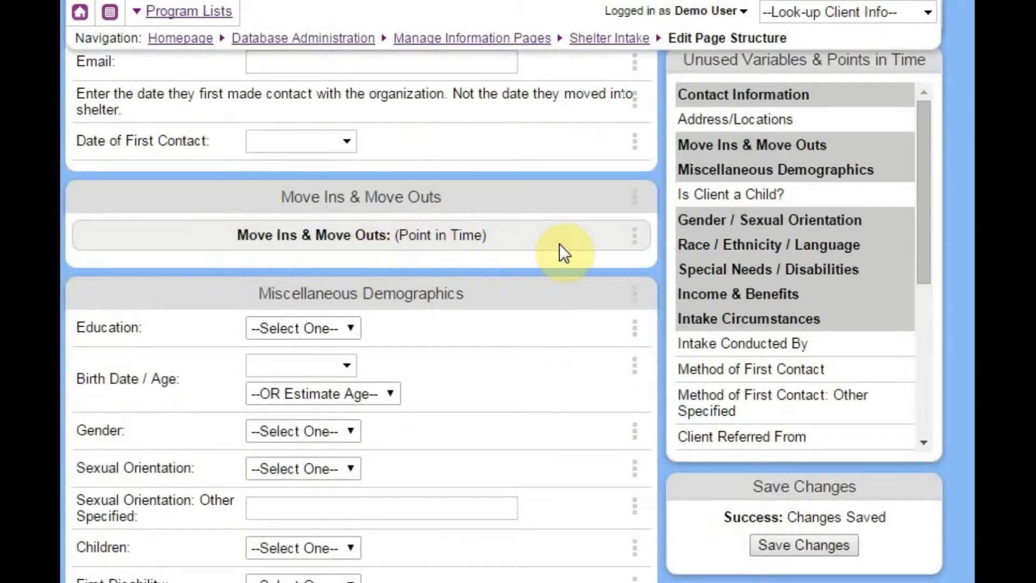
left_click(633, 240)
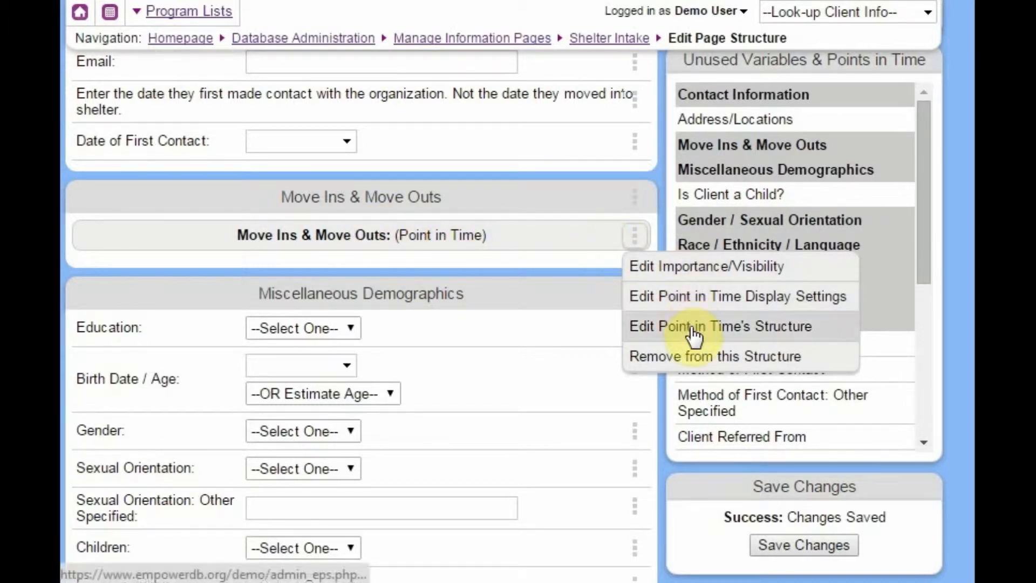
left_click(726, 331)
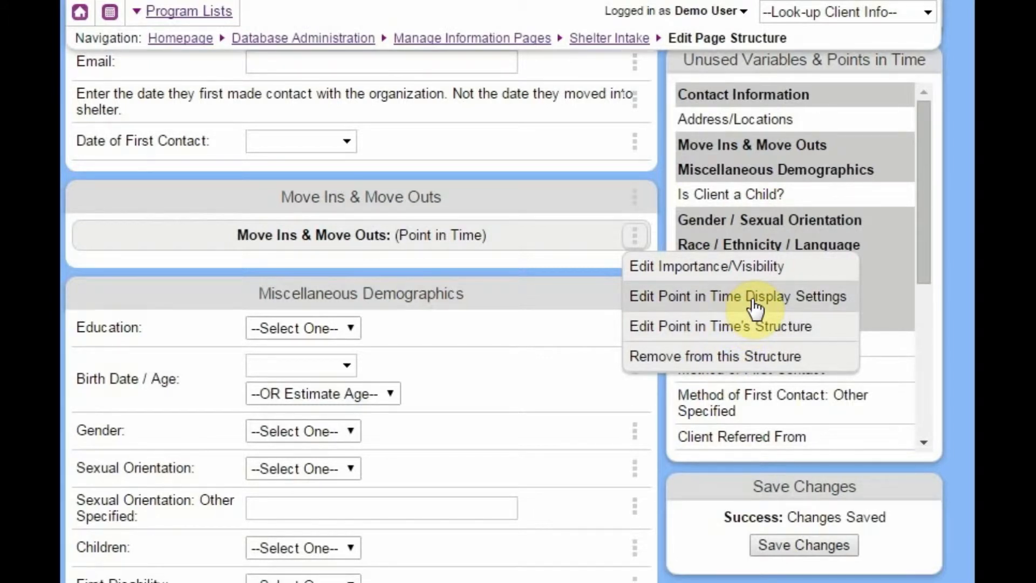
left_click(754, 306)
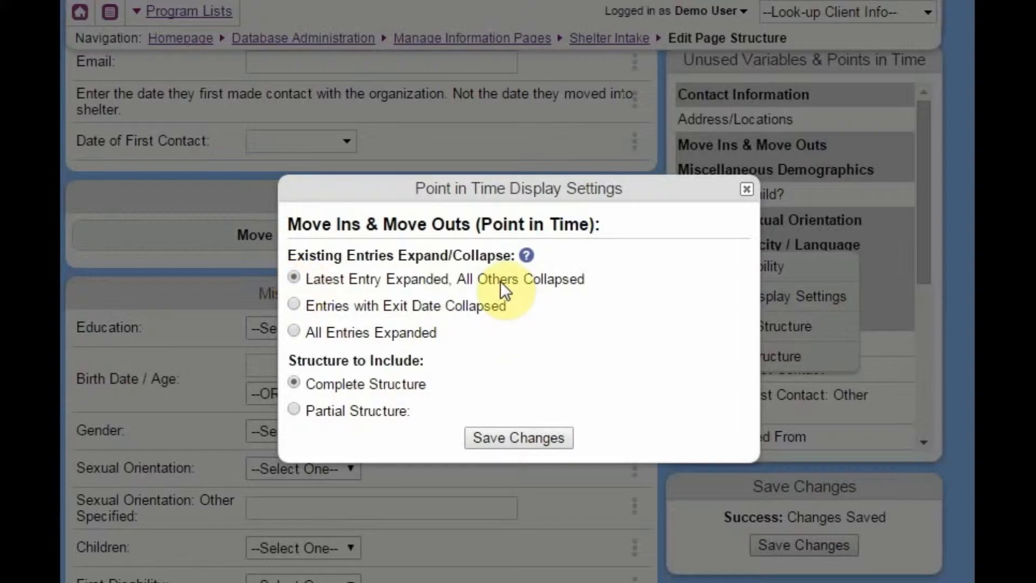
left_click(346, 308)
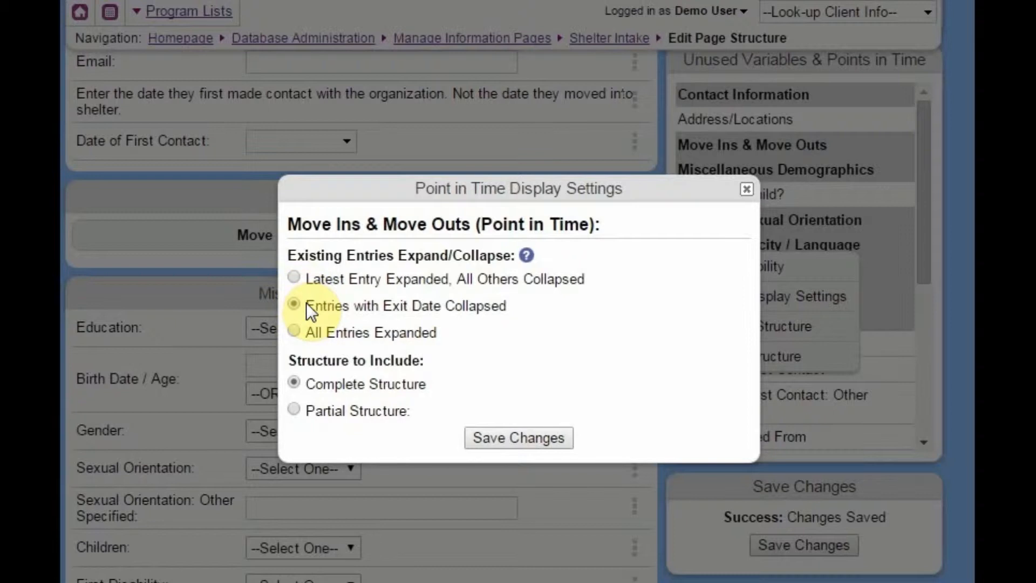
left_click(294, 332)
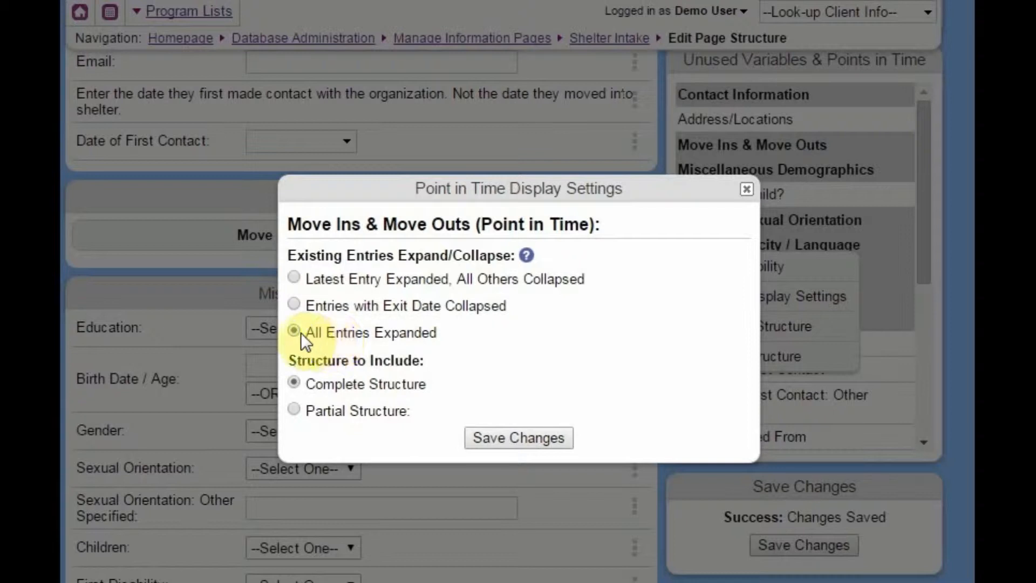
left_click(373, 306)
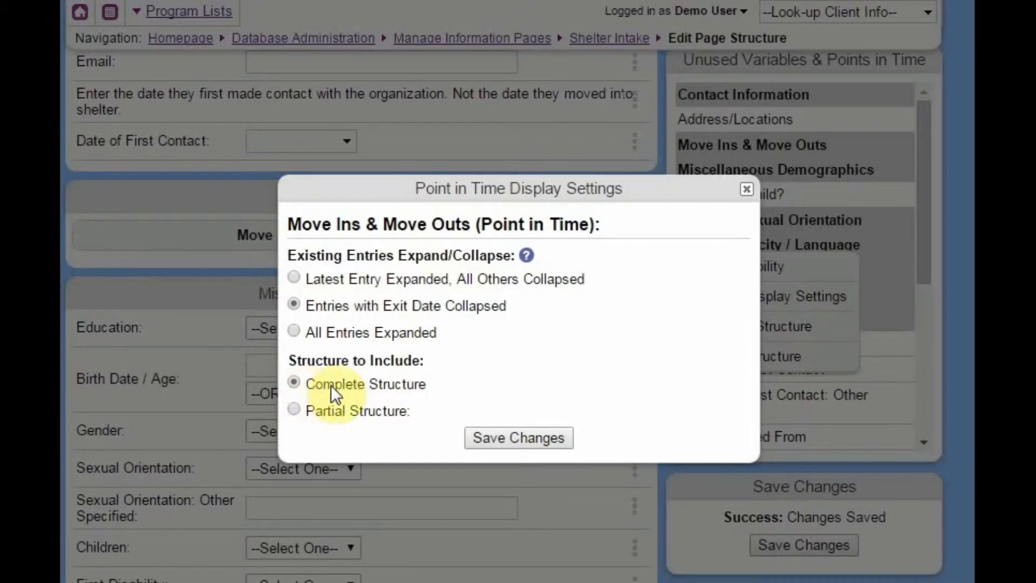
- Include only a partial structure with House & Room and Move In Date for Move Ins & Move Outs, and save the settings
left_click(299, 408)
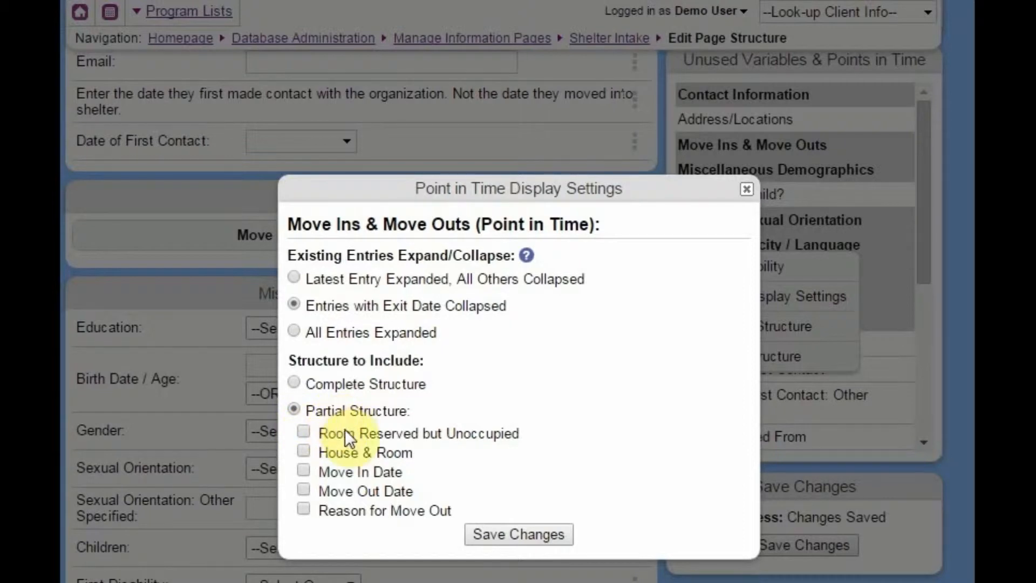
left_click(306, 452)
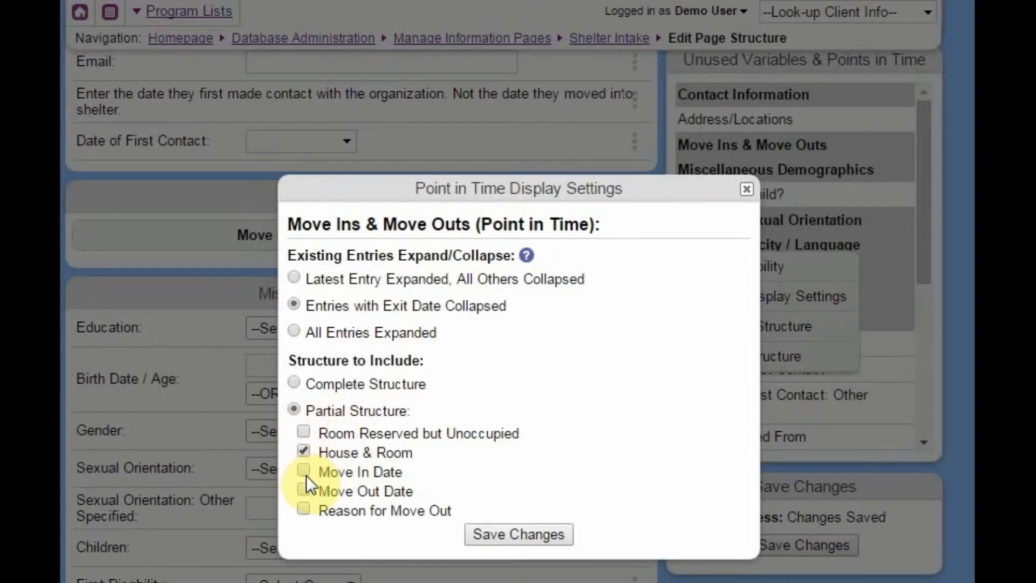
left_click(305, 473)
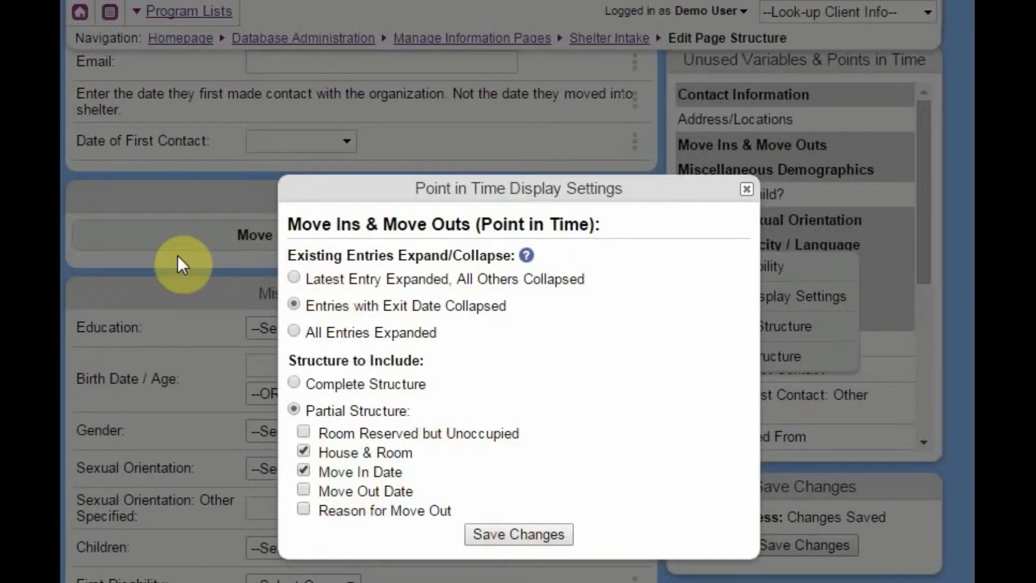
left_click(490, 534)
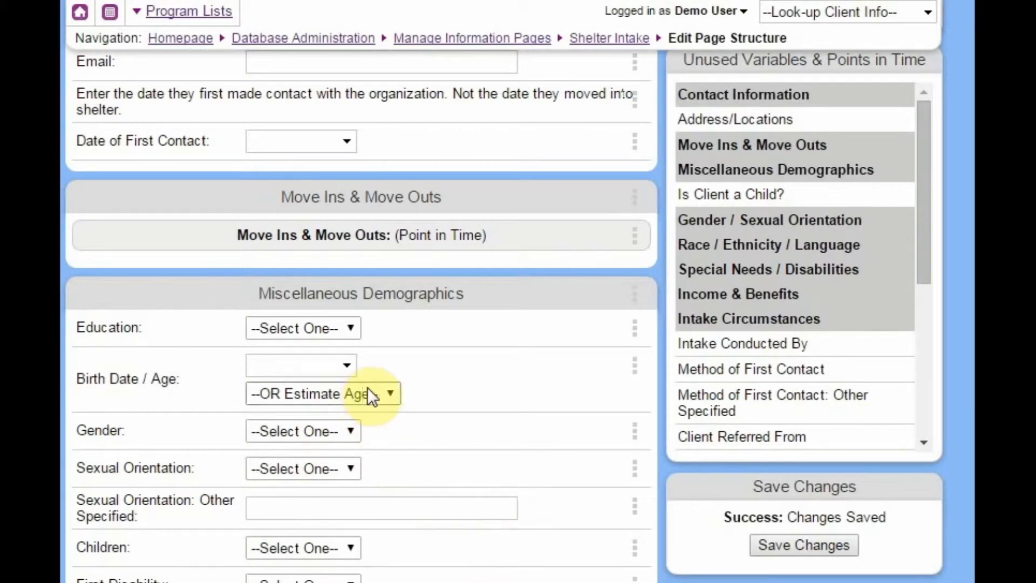
scroll(370, 361, "up", 2)
scroll(456, 386, "up", 2)
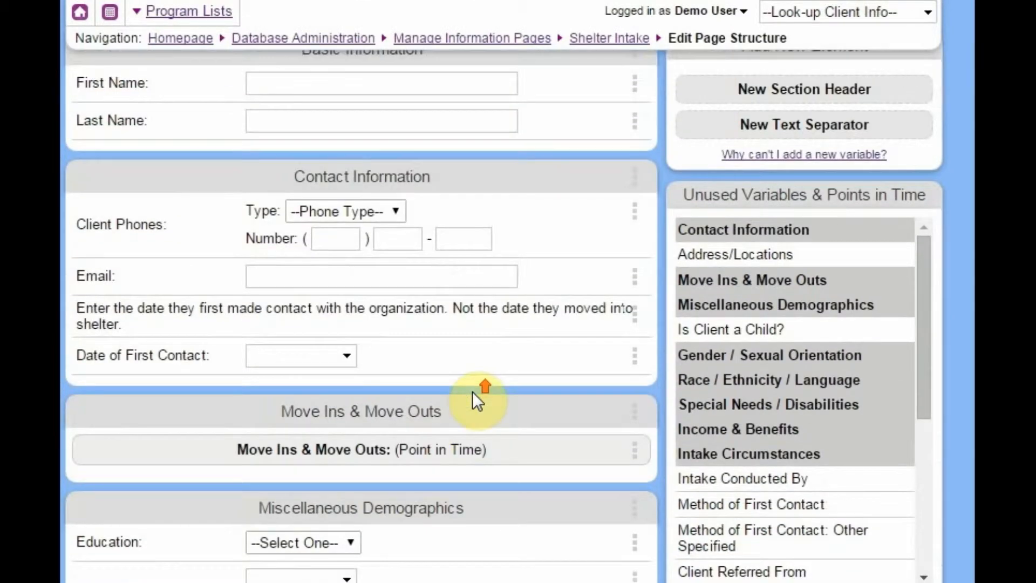
scroll(472, 390, "up", 1)
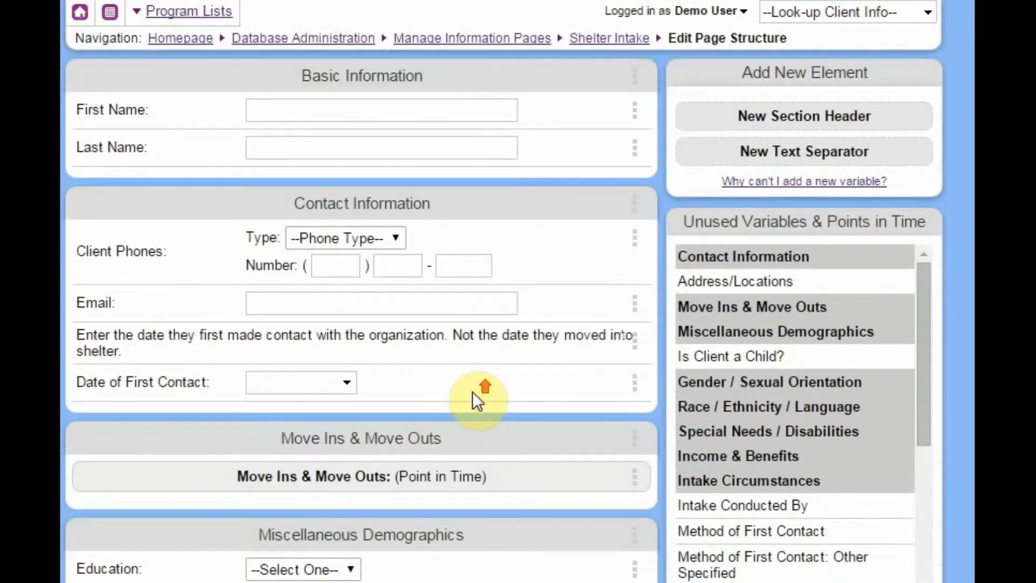
left_click(634, 243)
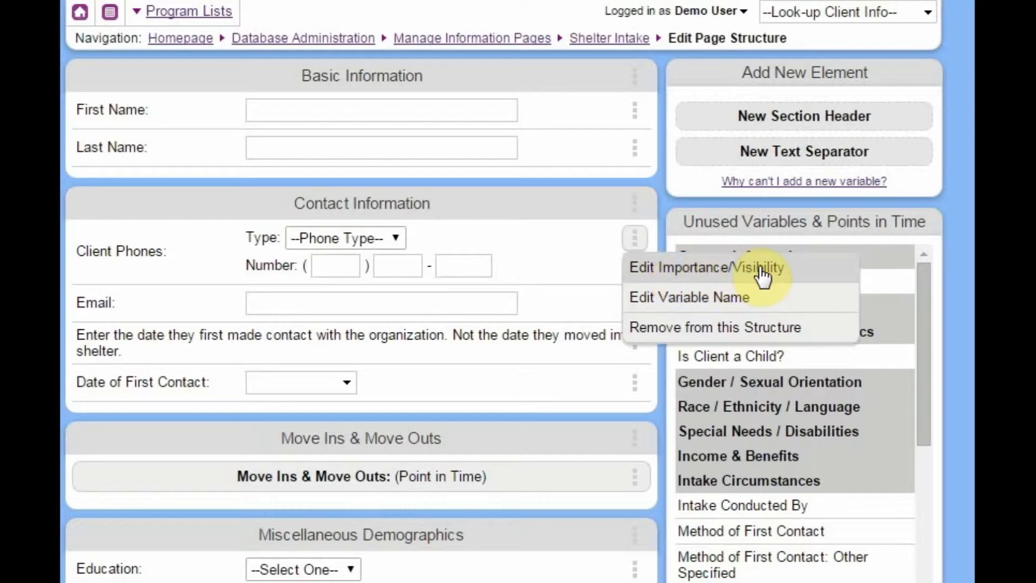
left_click(797, 267)
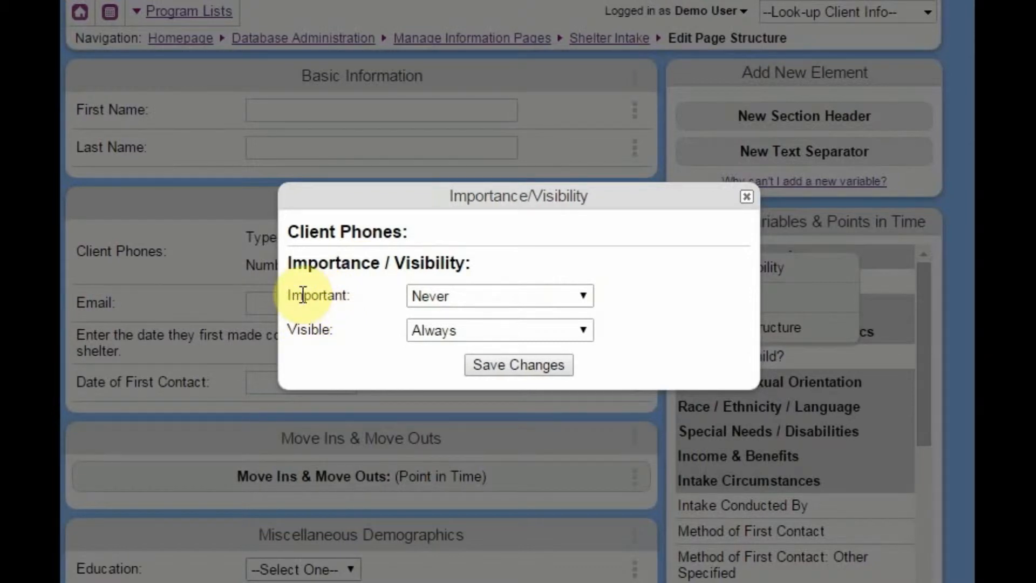
left_click(444, 295)
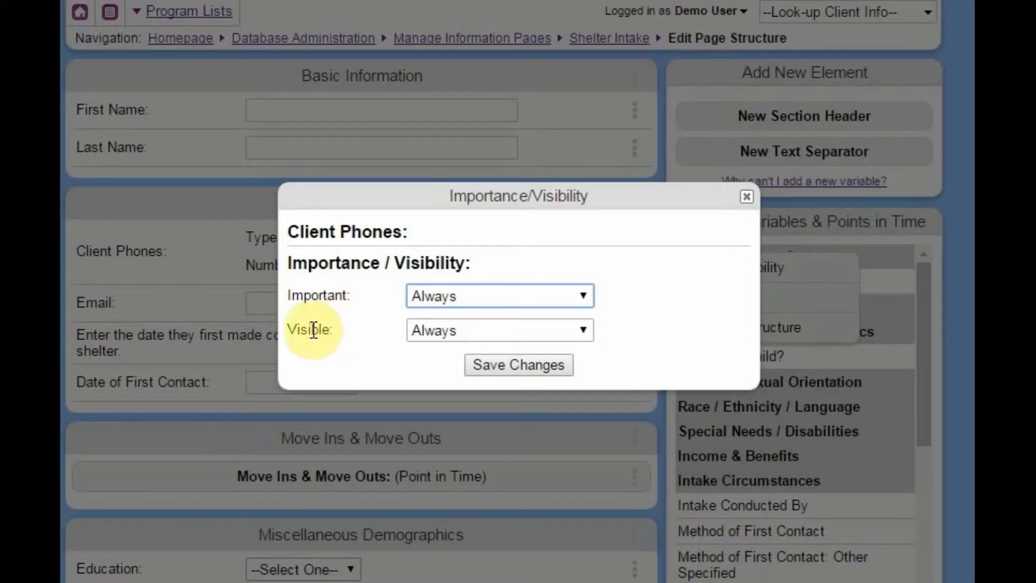
left_click(444, 331)
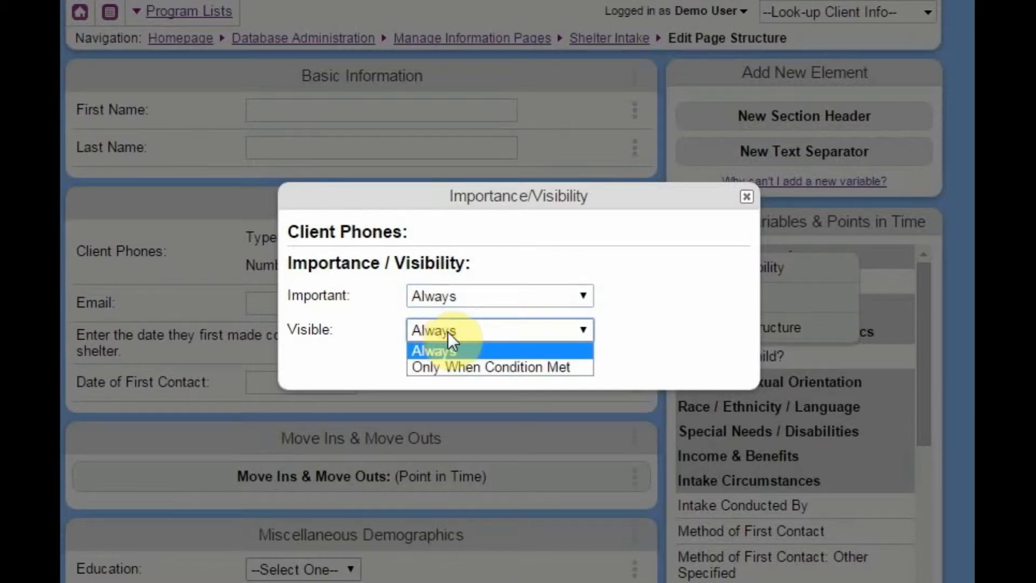
left_click(474, 368)
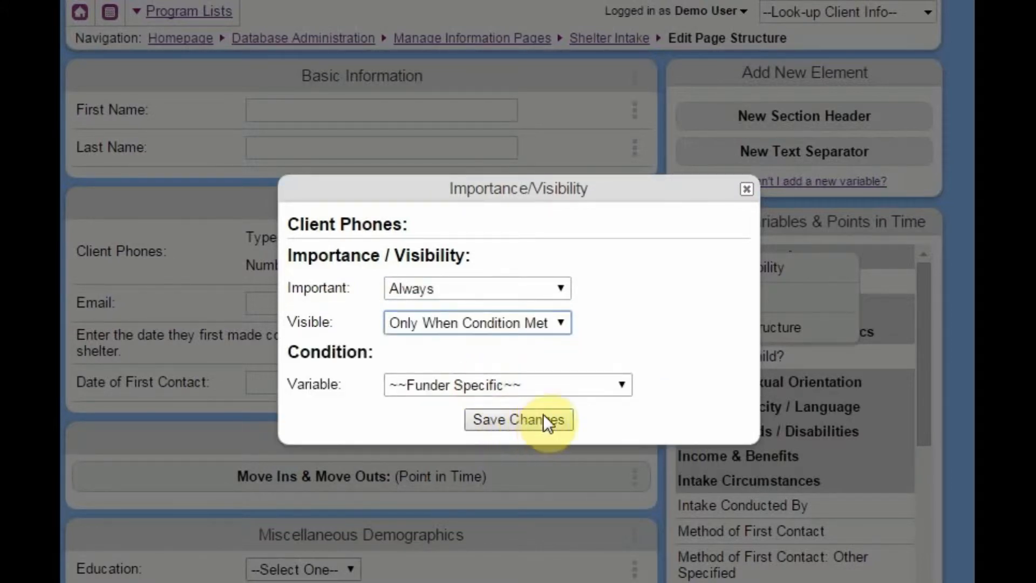
left_click(746, 188)
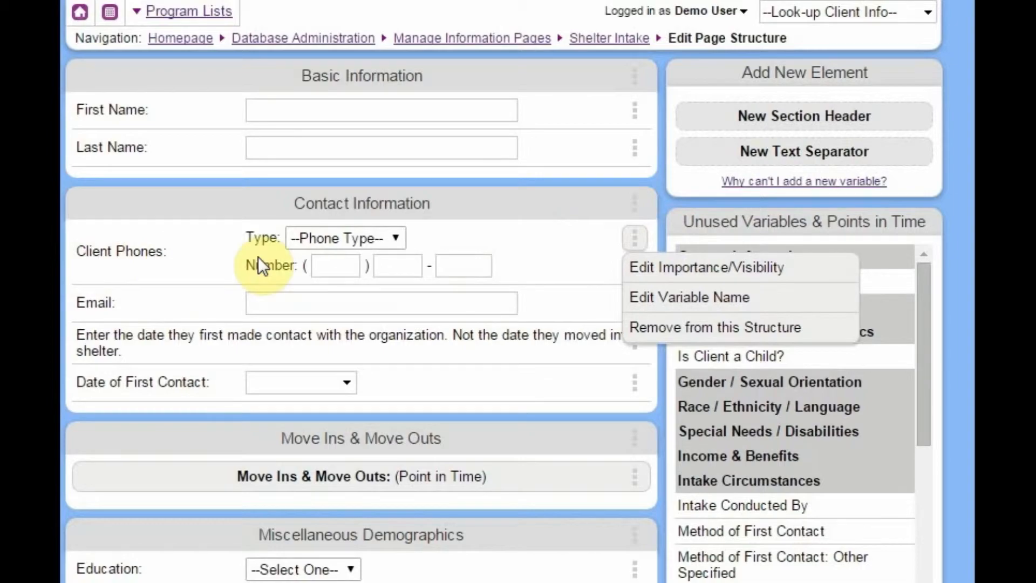
- Set the Client Phones variable's importance to Always and save the change
left_click(719, 270)
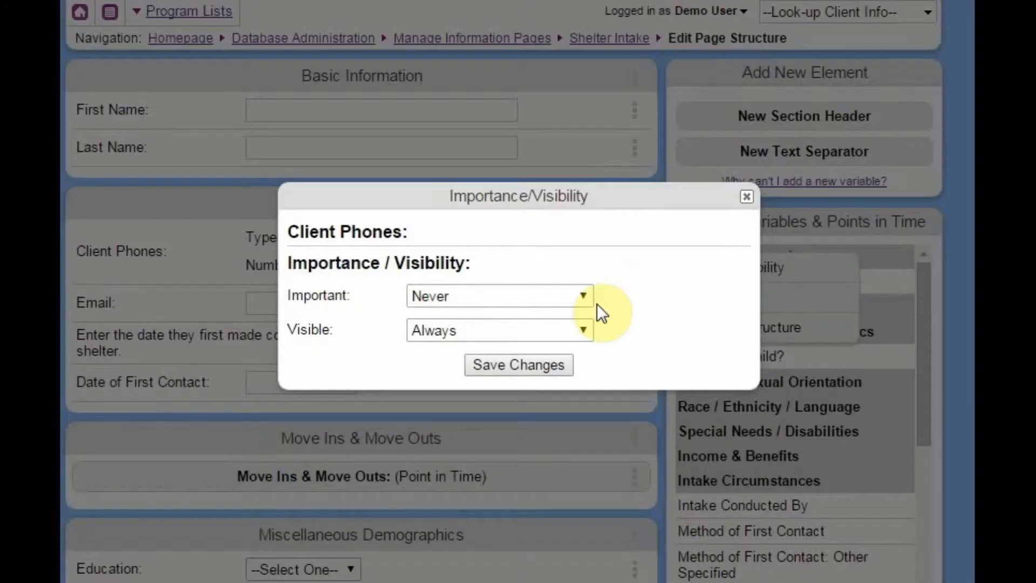
left_click(481, 298)
left_click(462, 328)
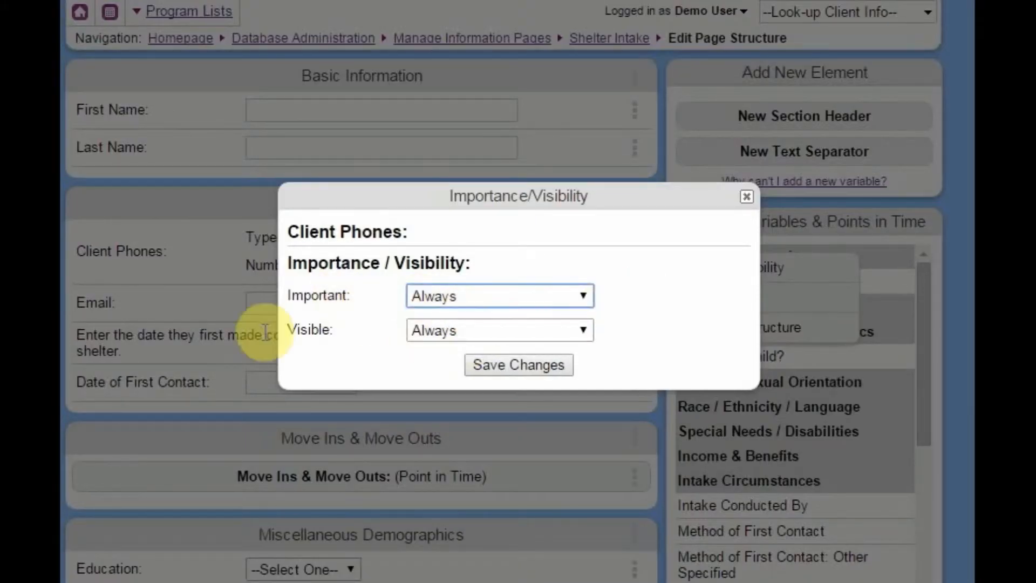
left_click(493, 365)
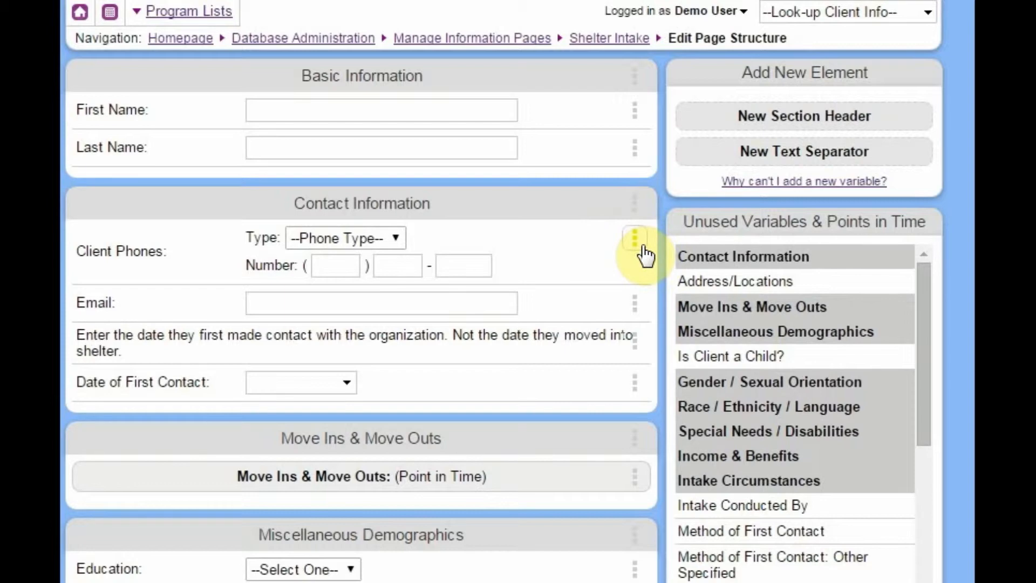
- Set both the importance and visibility of the Primary Race: Other Specified variable to Only When Condition Met
scroll(581, 250, "down", 6)
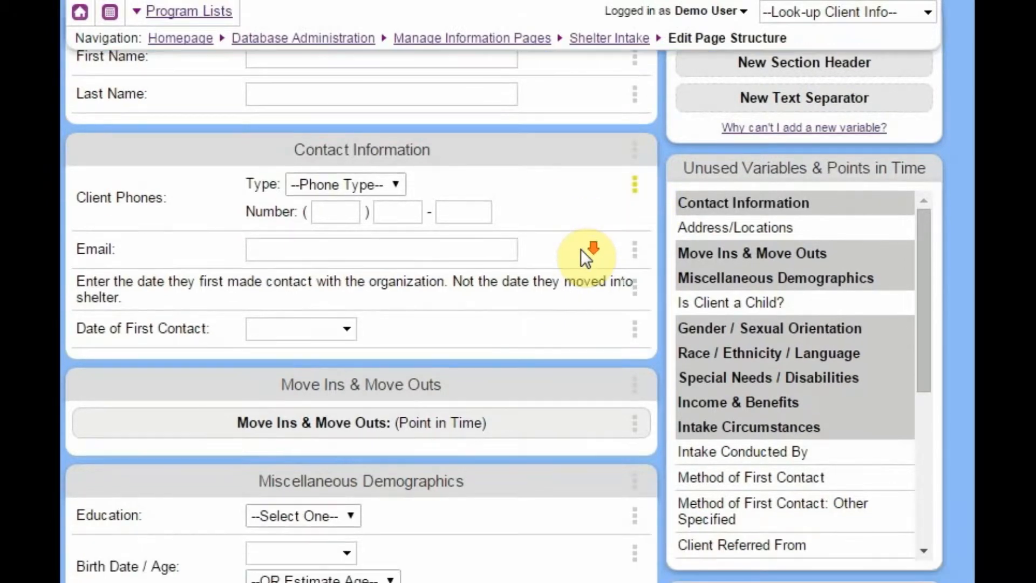
scroll(581, 250, "down", 1)
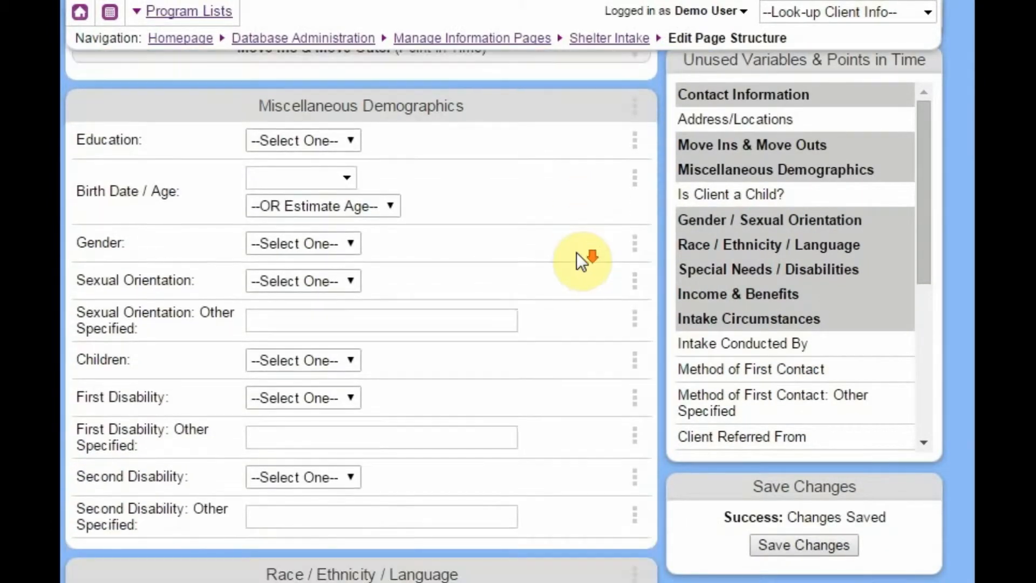
scroll(545, 264, "down", 4)
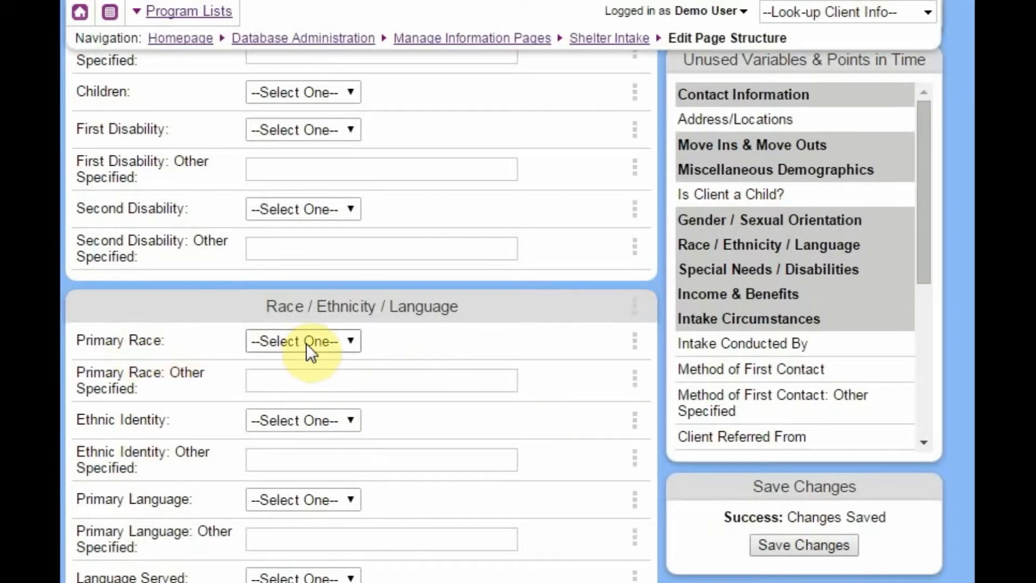
left_click(637, 380)
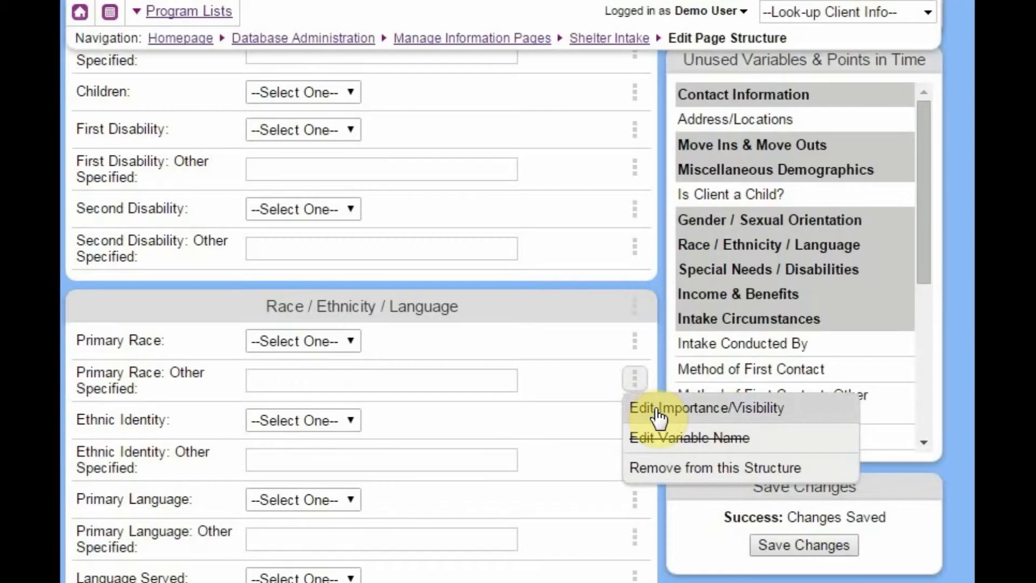
left_click(654, 408)
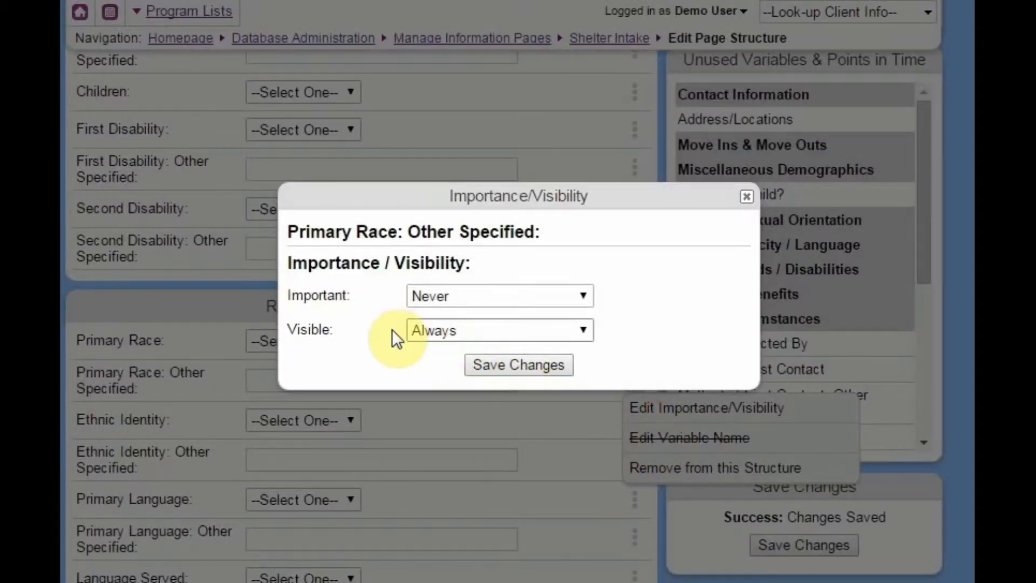
left_click(424, 296)
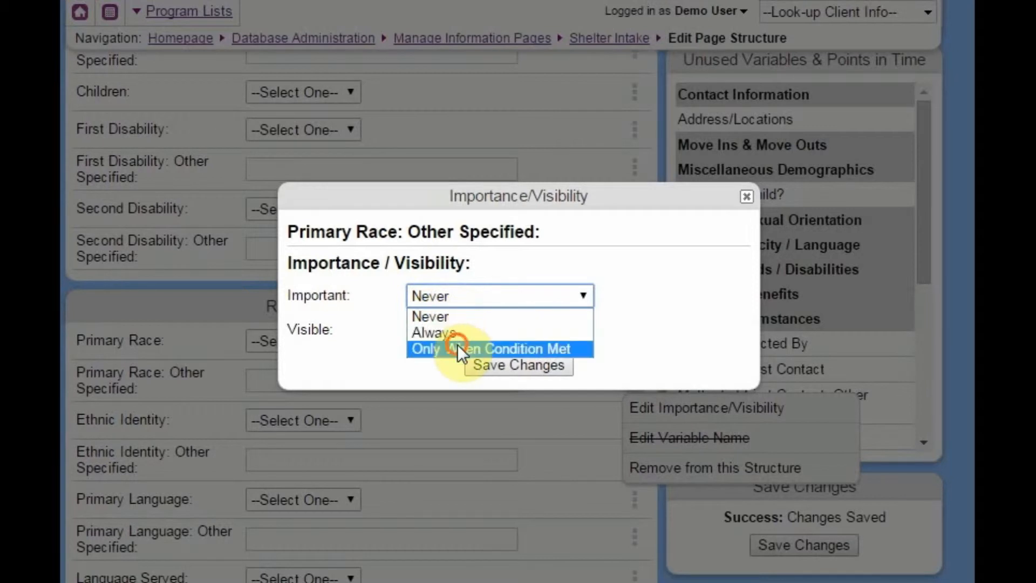
left_click(458, 348)
left_click(431, 321)
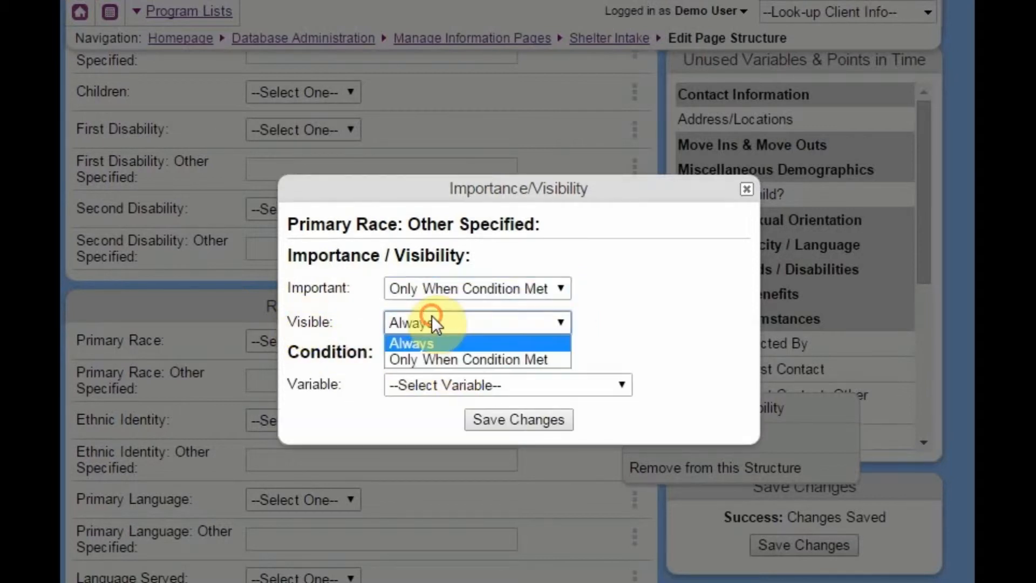
left_click(458, 359)
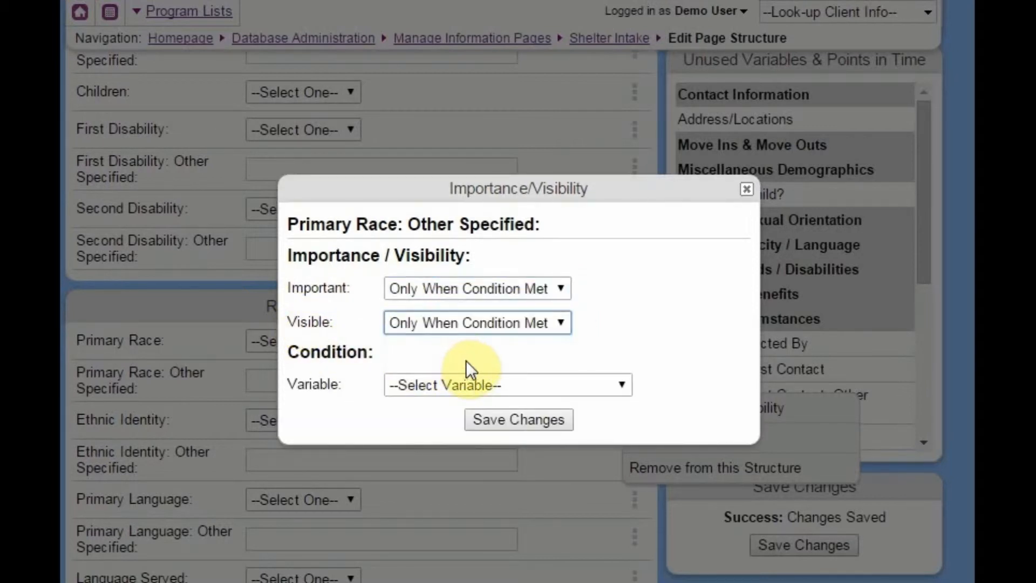
left_click(465, 360)
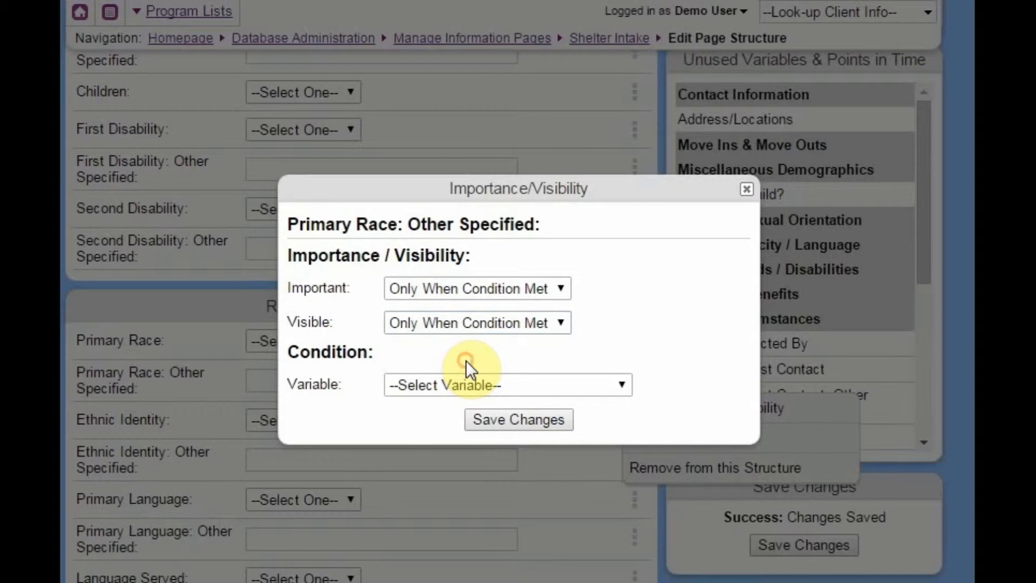
- Make the Primary Race: Other Specified condition depend on Primary Race entered with the specific value Other, and save the changes
left_click(407, 384)
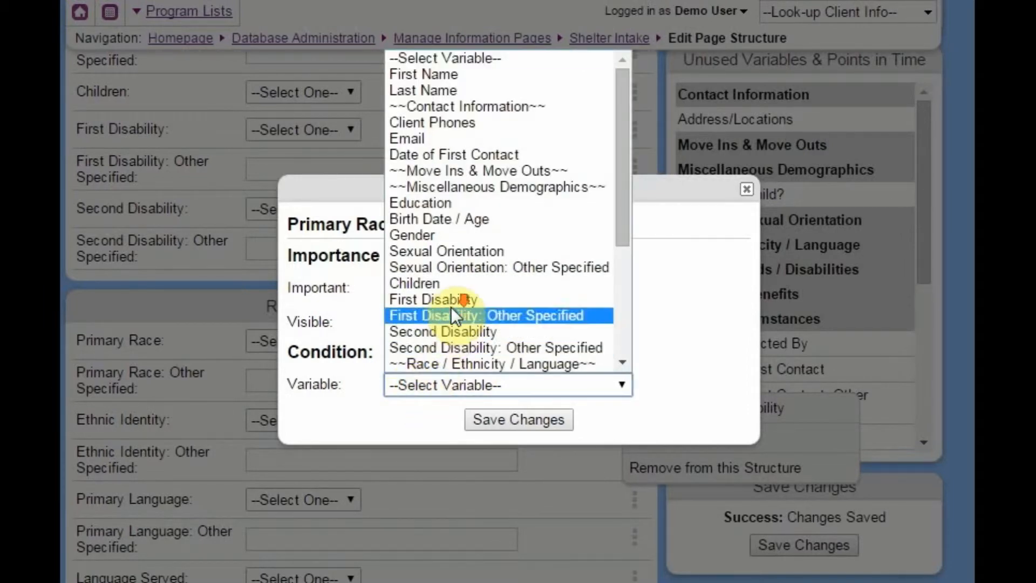
scroll(451, 302, "down", 3)
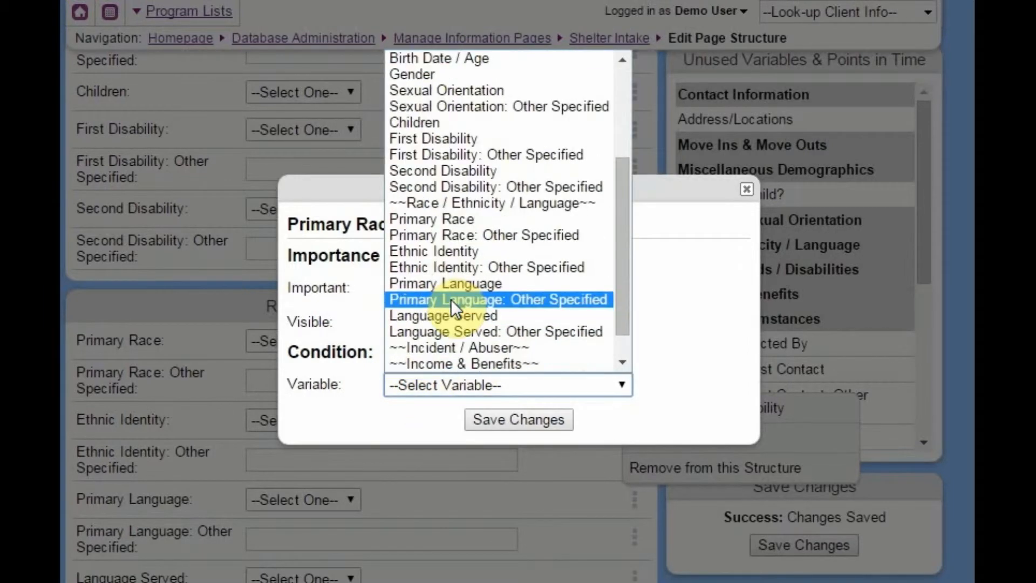
left_click(433, 221)
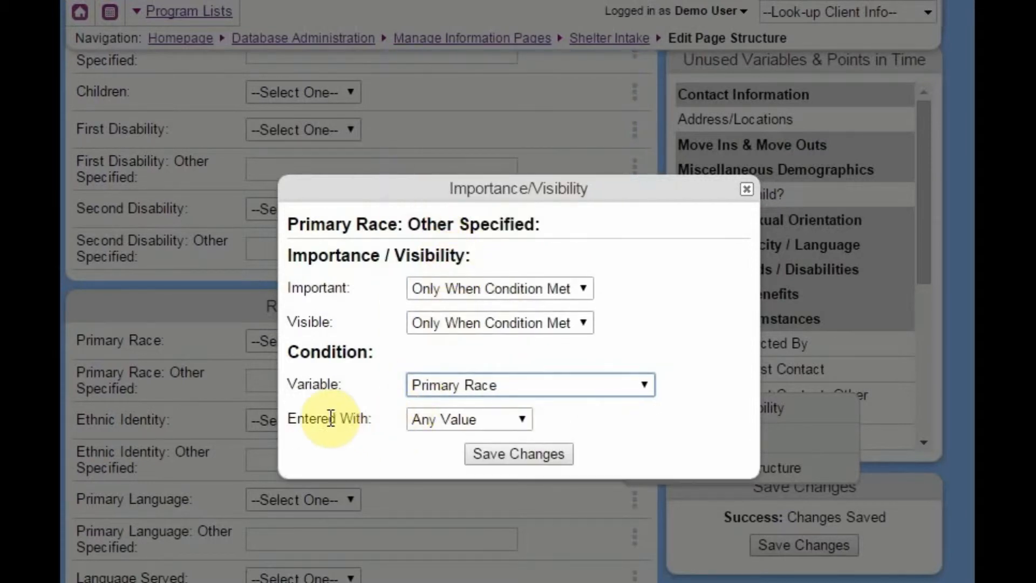
left_click(434, 416)
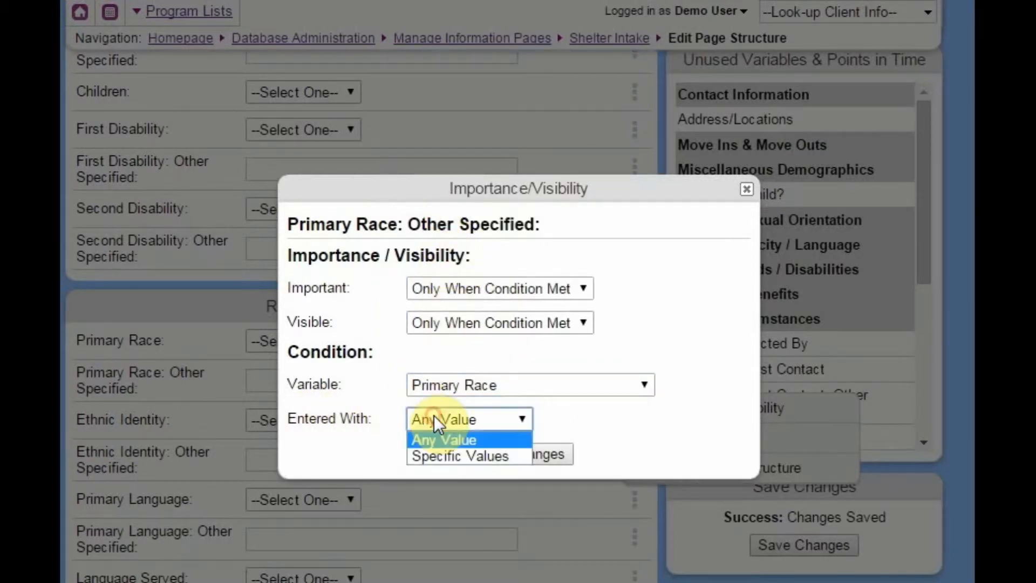
left_click(449, 452)
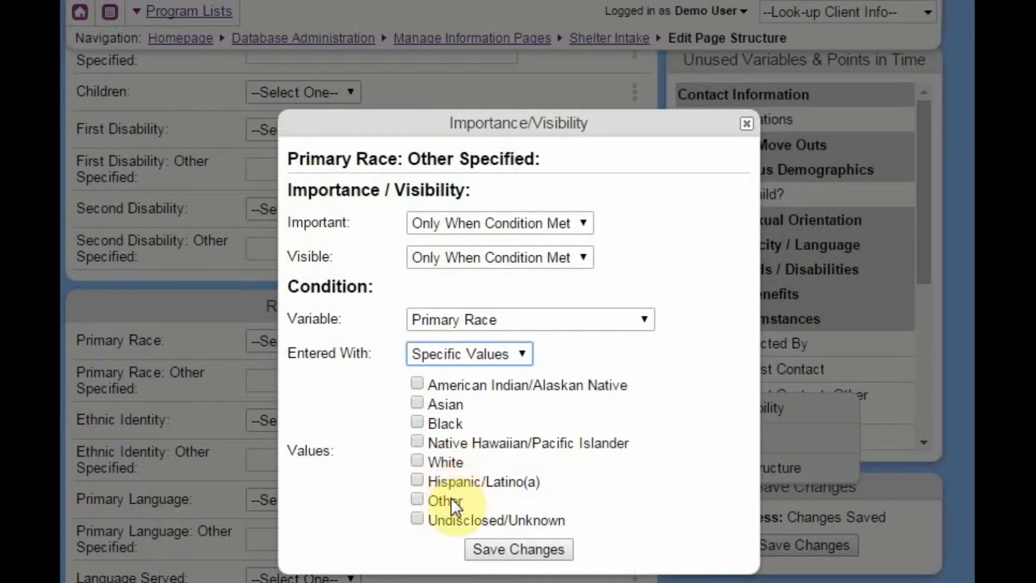
left_click(451, 502)
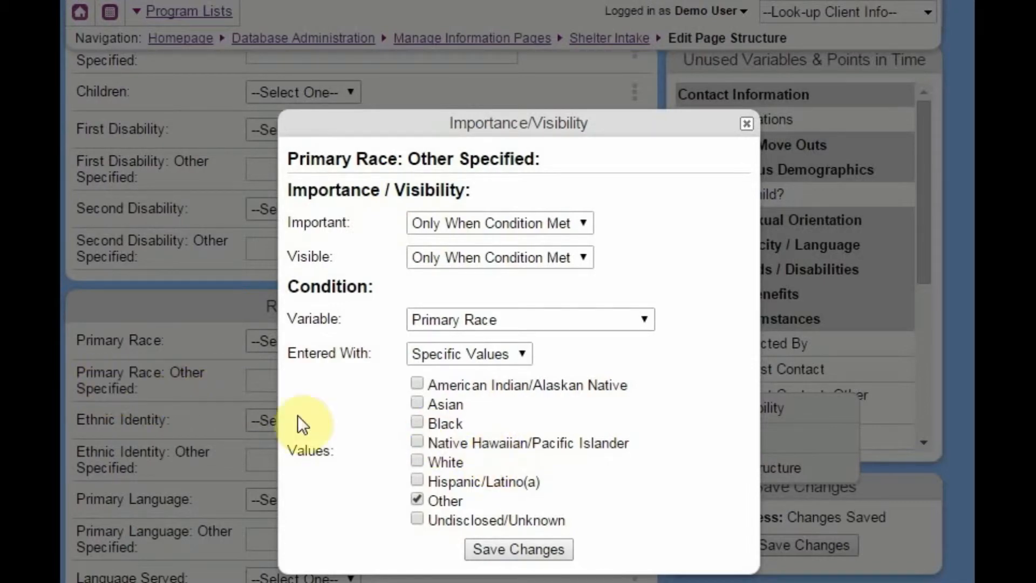
left_click(490, 549)
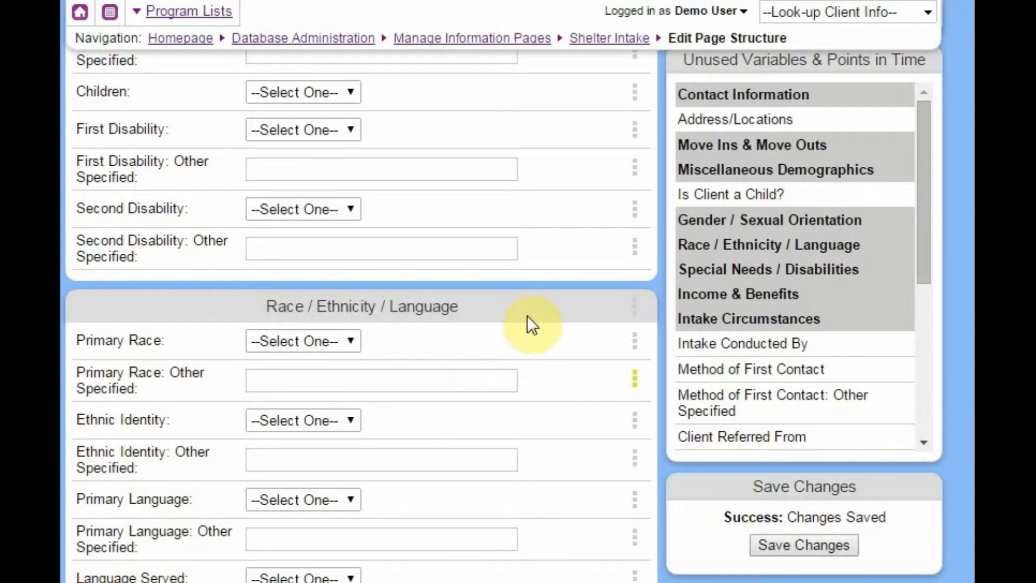
- Make Second Disability visible only when First Disability is entered with any value, and save the changes
left_click_drag(639, 213, 642, 217)
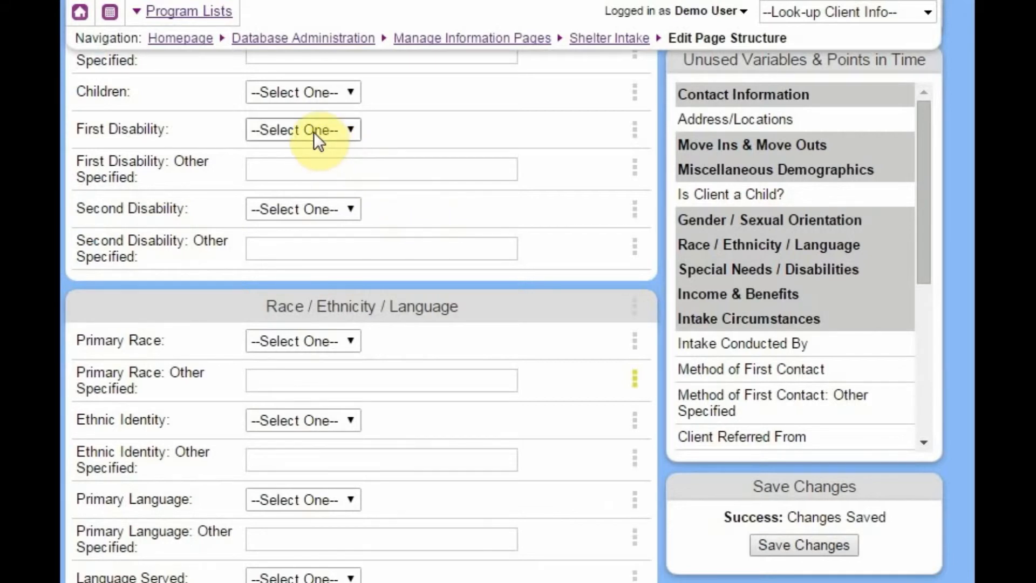
left_click(635, 209)
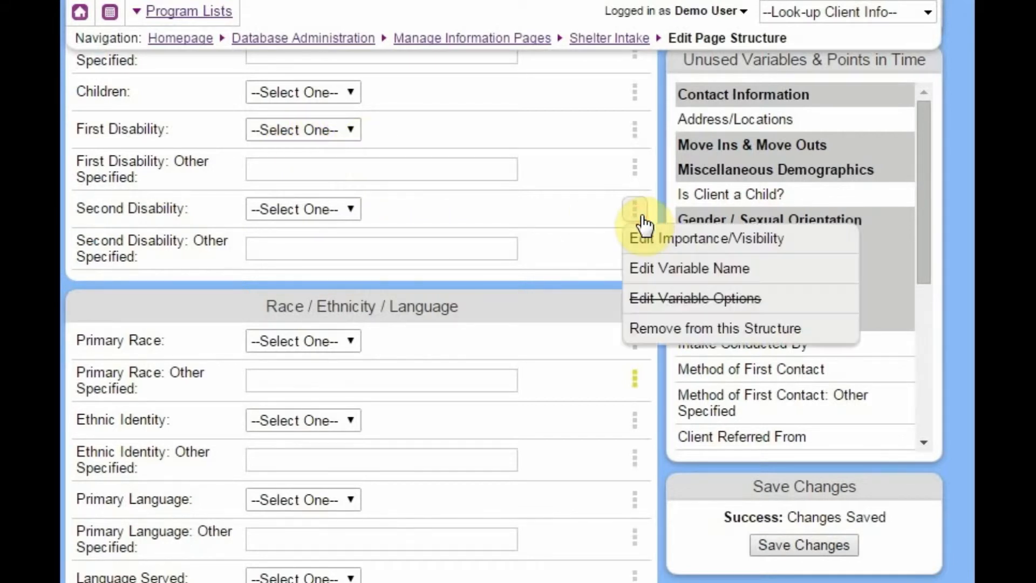
left_click(668, 248)
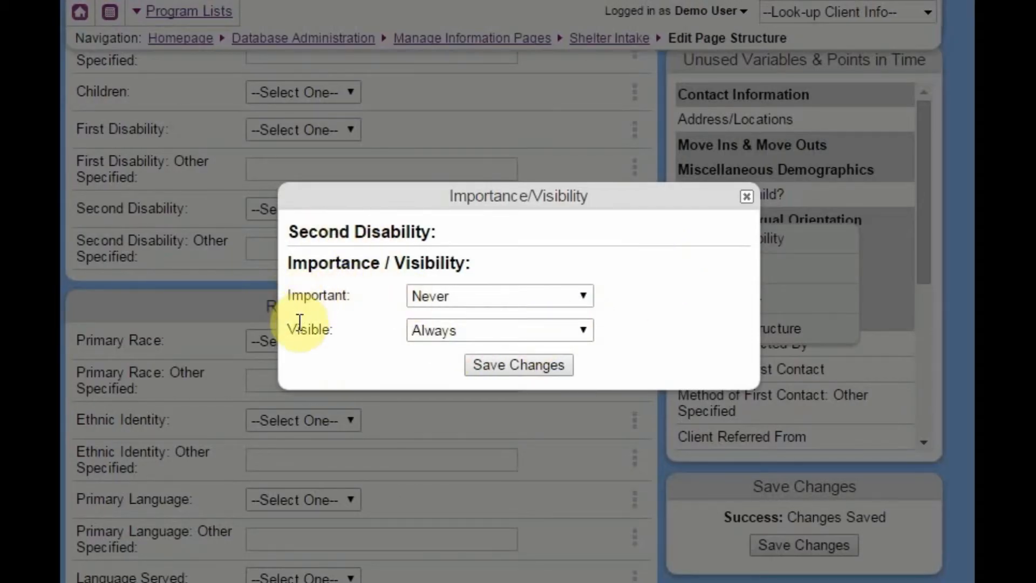
left_click(435, 332)
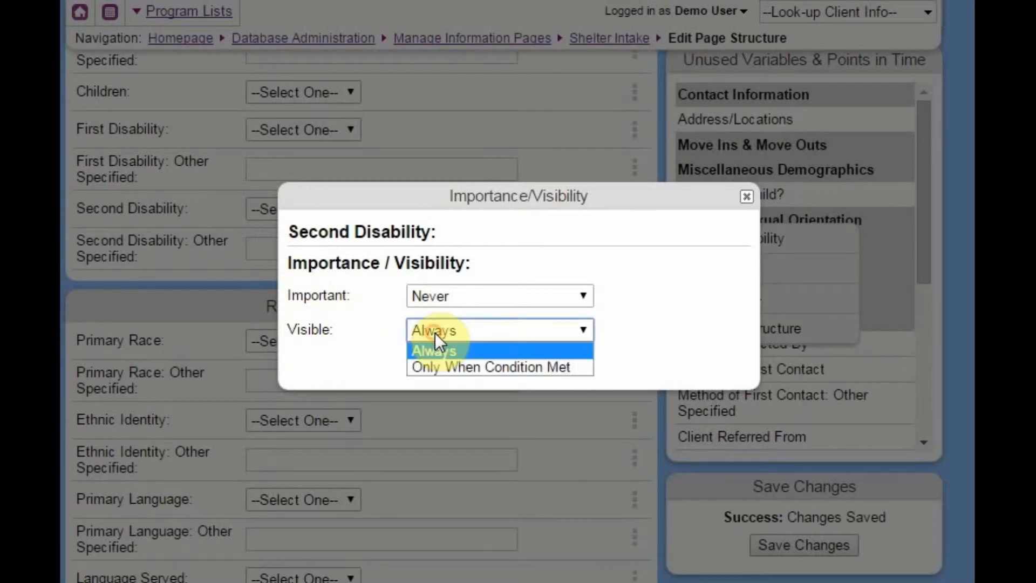
left_click(449, 367)
left_click(451, 384)
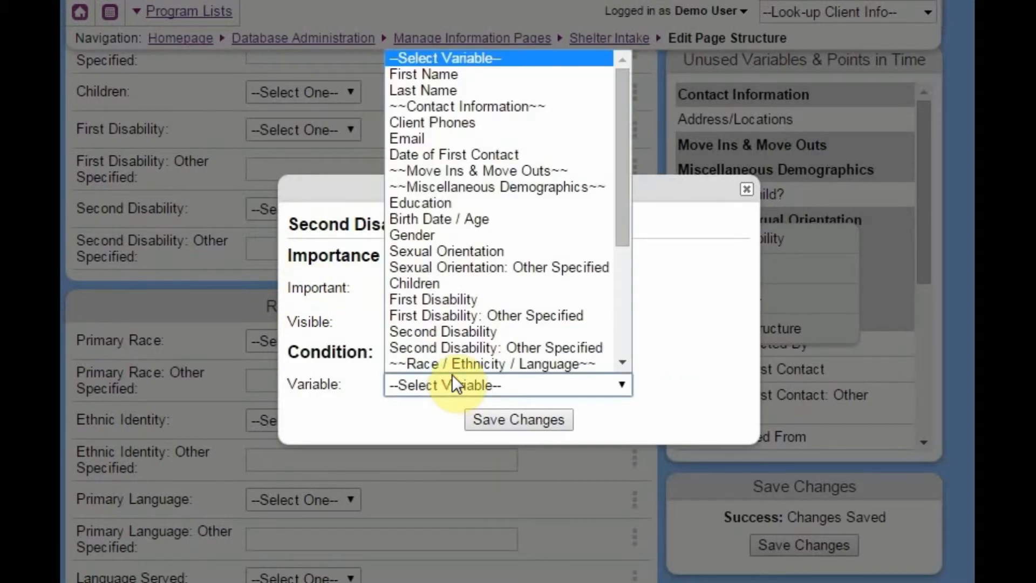
left_click(461, 300)
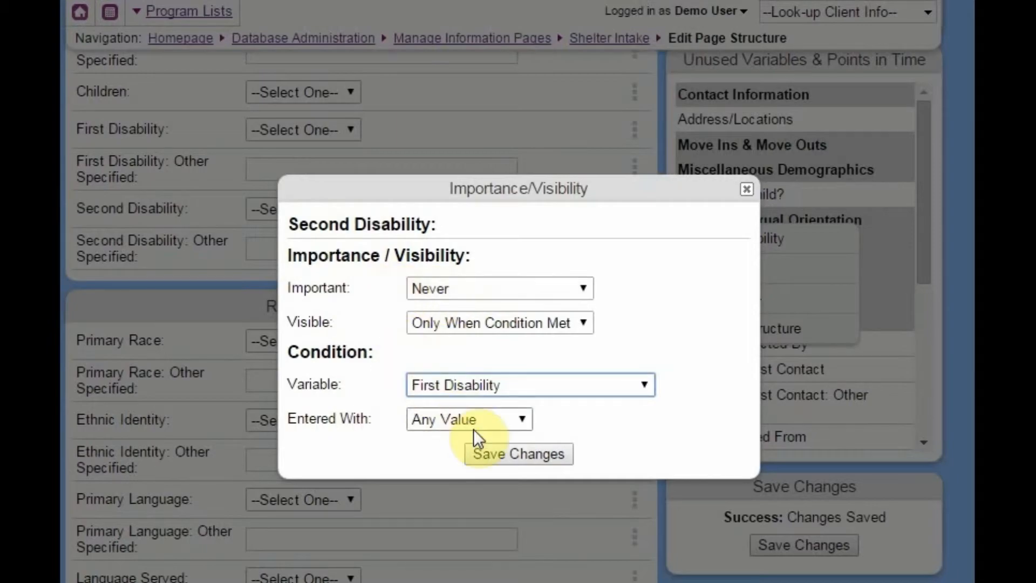
left_click(492, 454)
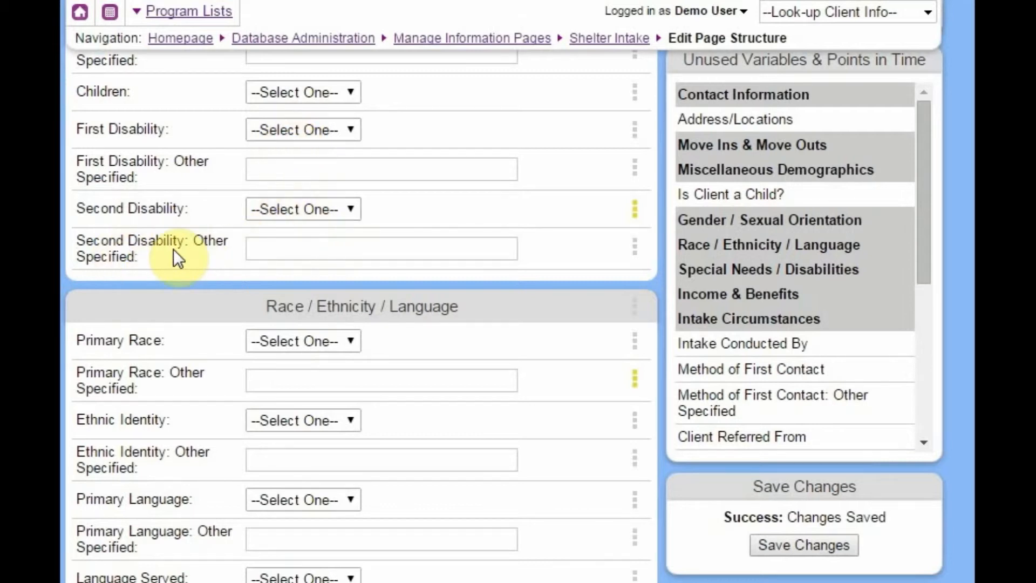
- Set the visibility of the Second Disability: Other Specified variable to Only When Condition Met
left_click(639, 257)
left_click(657, 276)
left_click(507, 296)
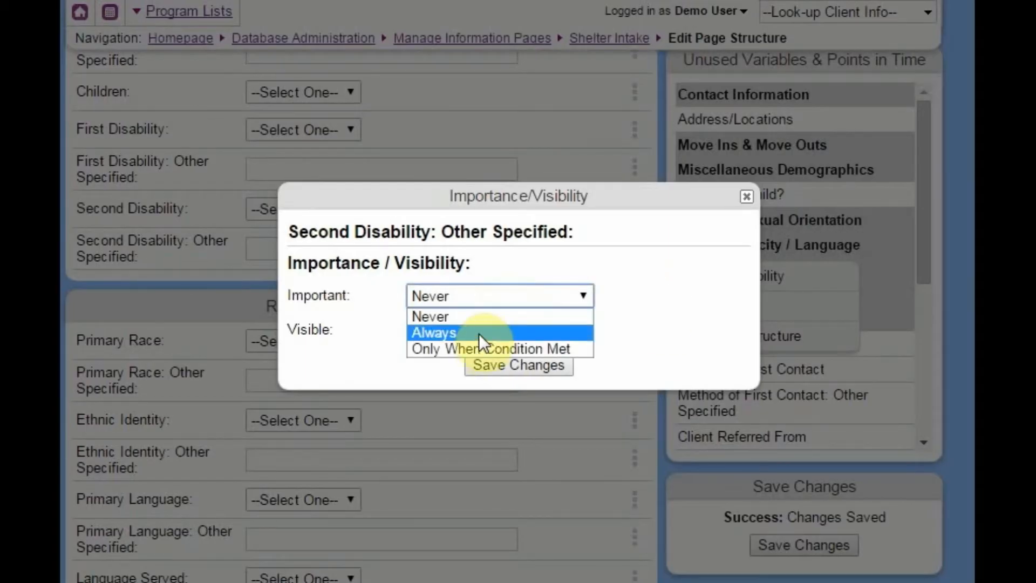
left_click(384, 322)
left_click(438, 331)
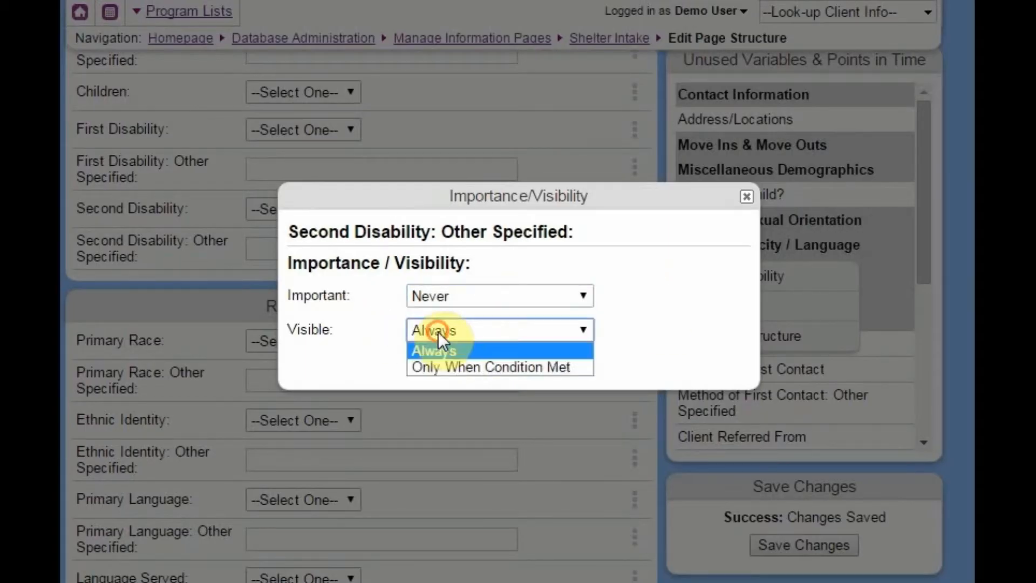
left_click(454, 367)
- Define its condition as Second Disability entered with the specific value "Other not listed (specify below)"
left_click(442, 383)
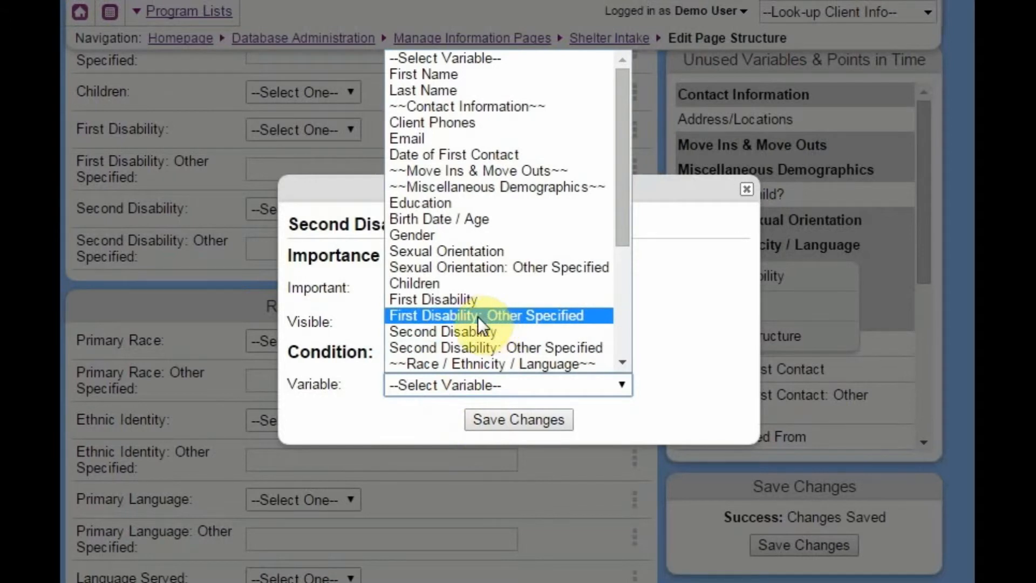
left_click(474, 332)
left_click(465, 420)
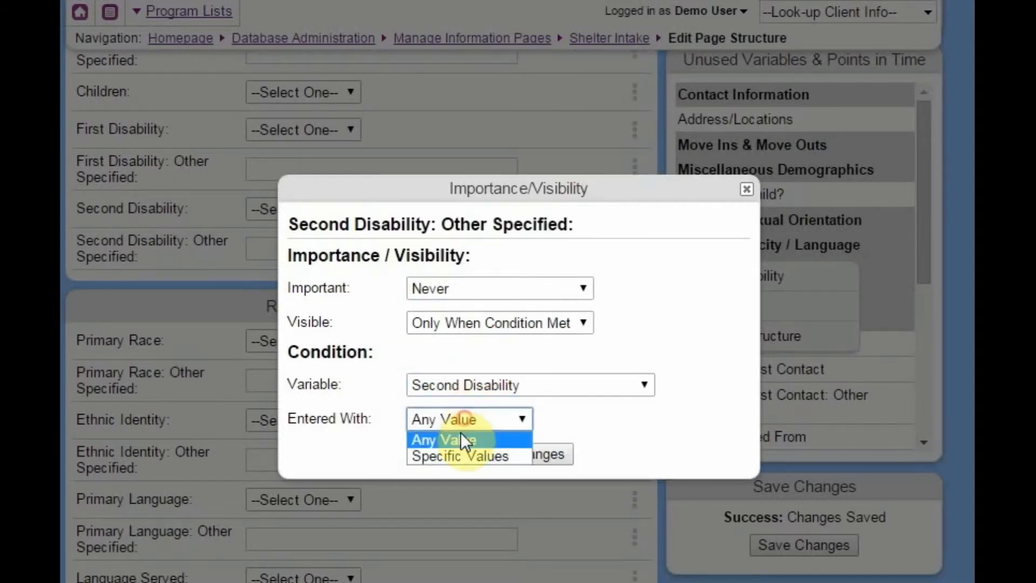
left_click(456, 453)
scroll(471, 467, "down", 3)
left_click(500, 479)
- Set the importance of Second Disability: Other Specified to Only When Condition Met and save the changes
scroll(432, 399, "up", 5)
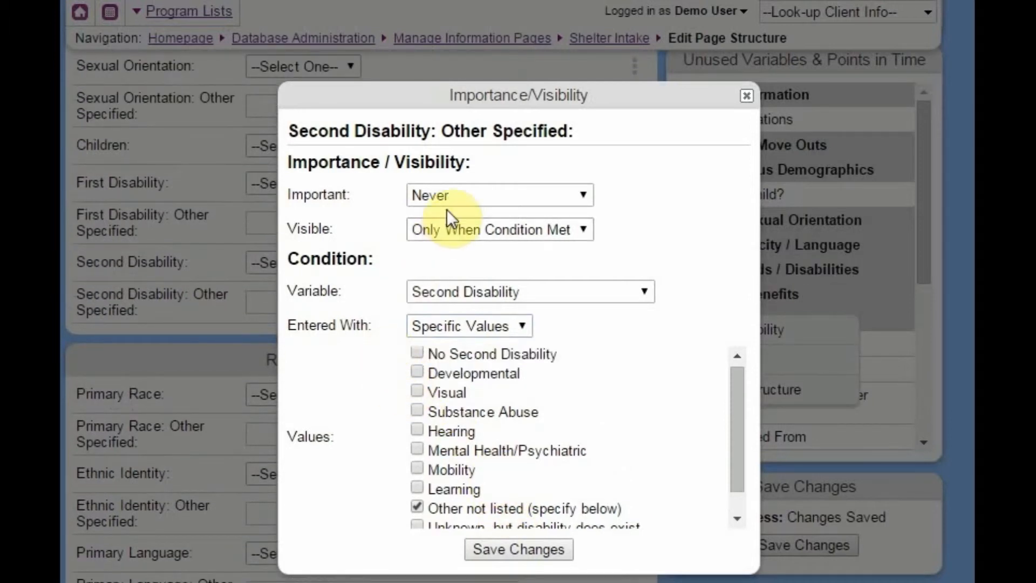
left_click(448, 197)
left_click(462, 247)
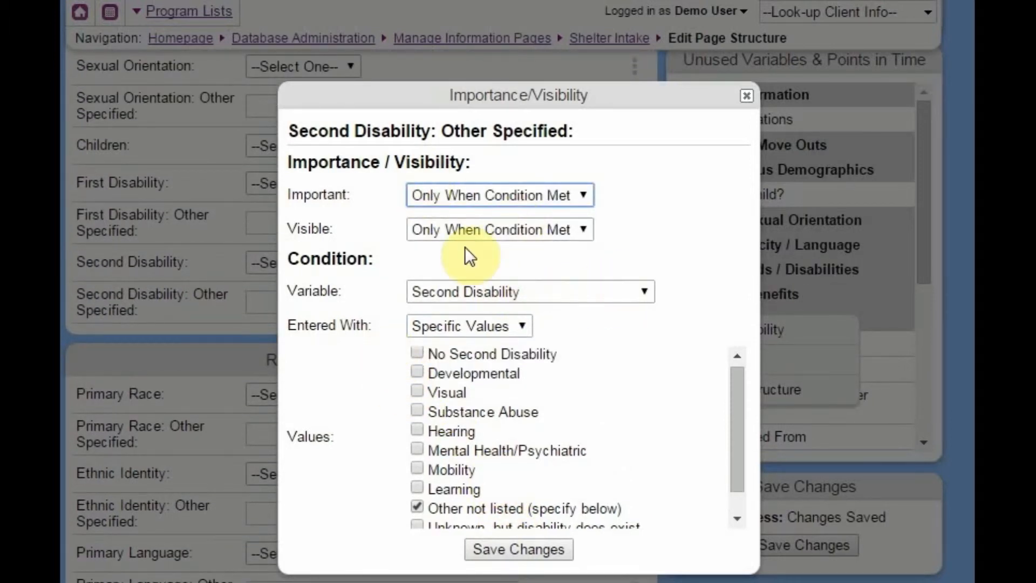
left_click(478, 550)
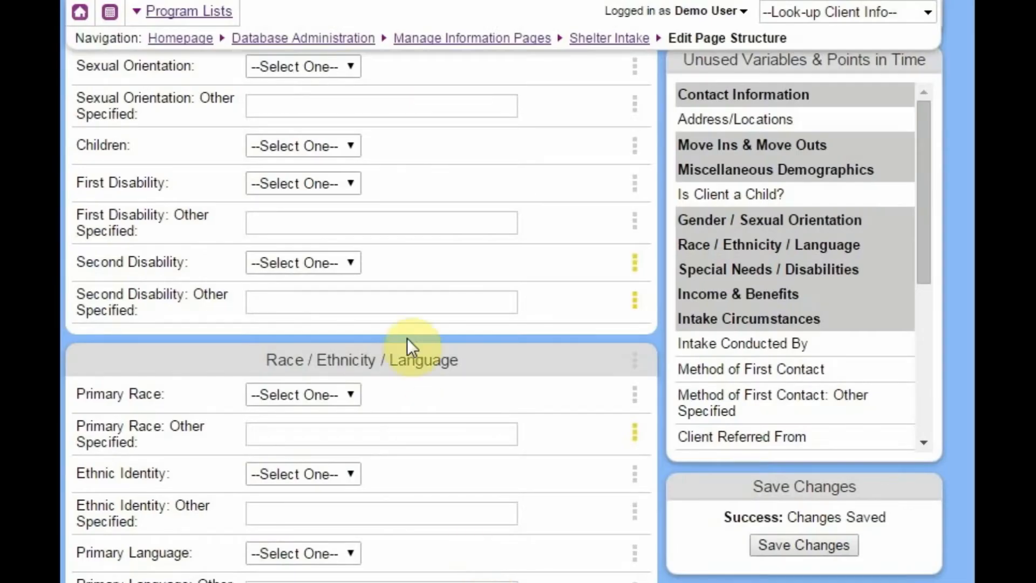
- Try making the Race / Ethnicity / Language header visible only when Gender is entered with the specific value Female, and close without saving
scroll(406, 337, "up", 1)
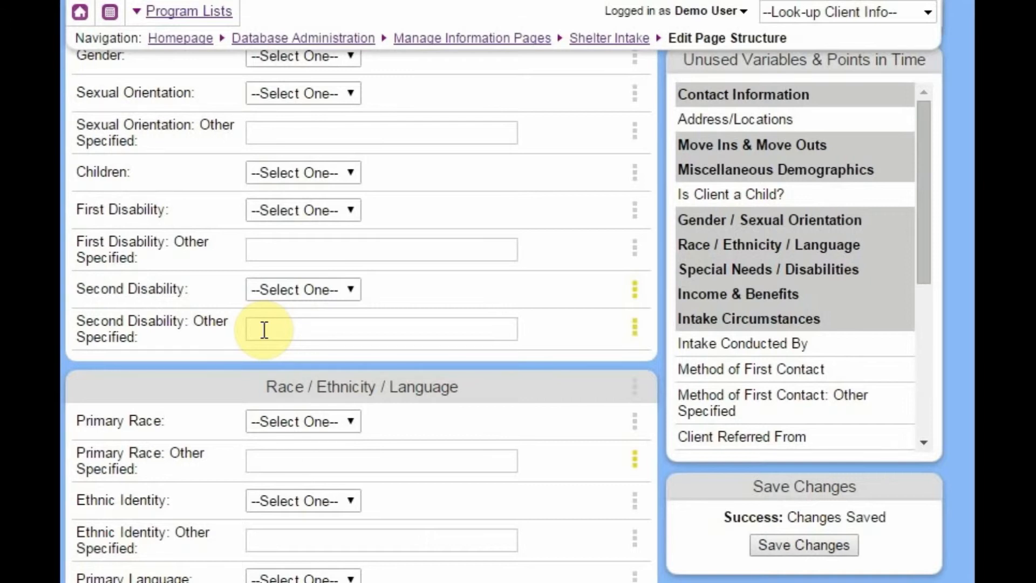
left_click(637, 386)
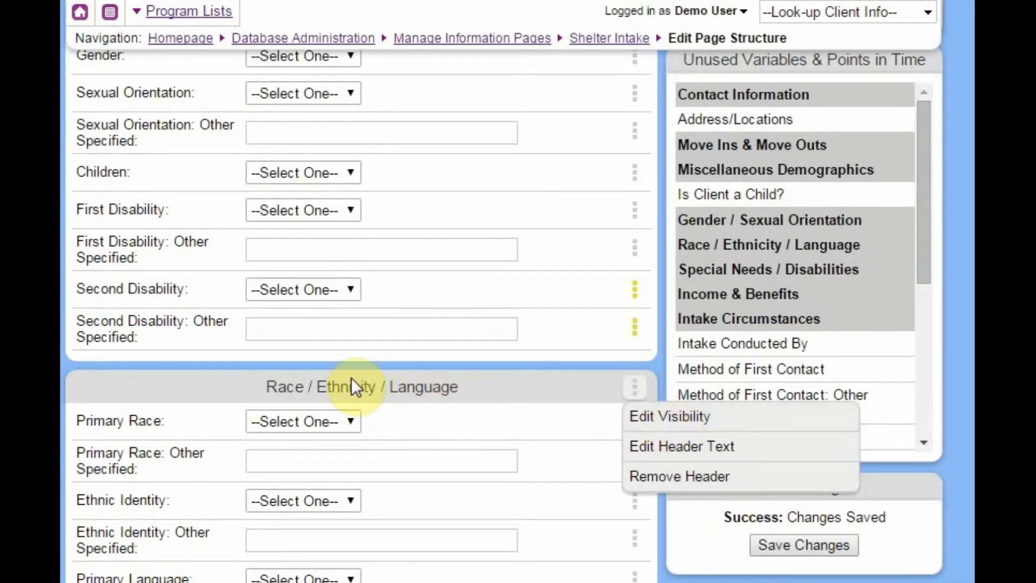
left_click(649, 423)
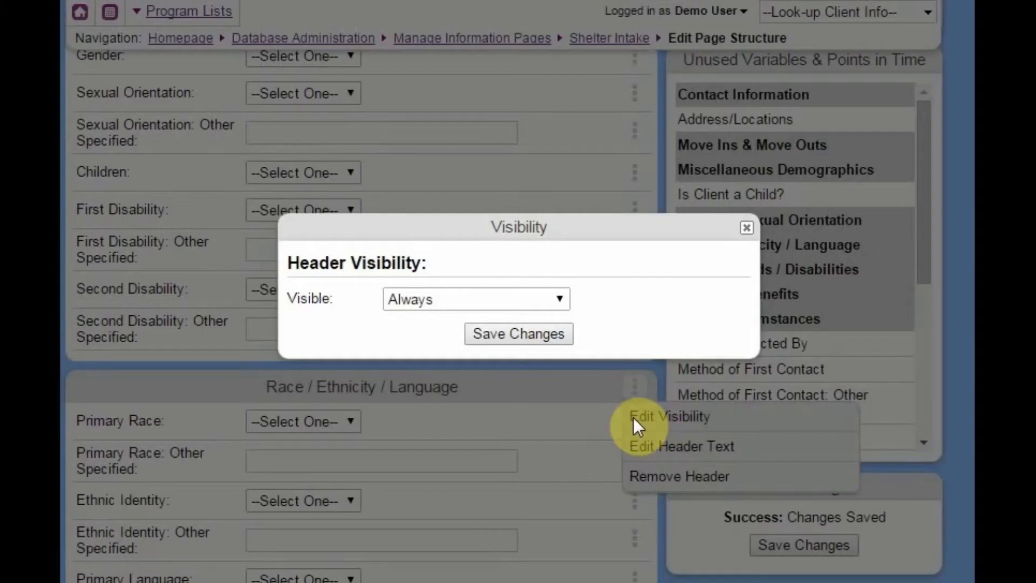
left_click(427, 305)
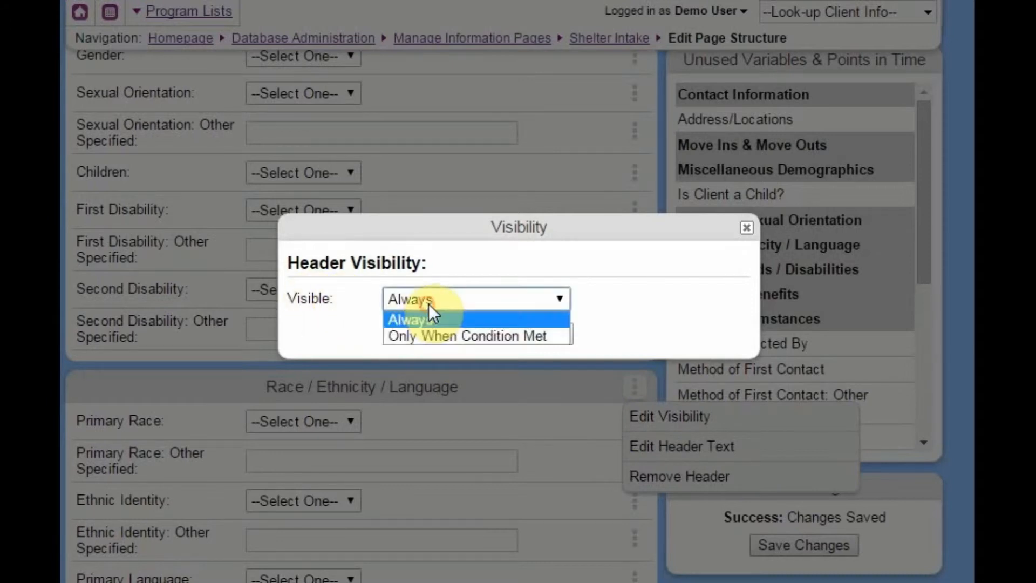
left_click(438, 335)
left_click(418, 334)
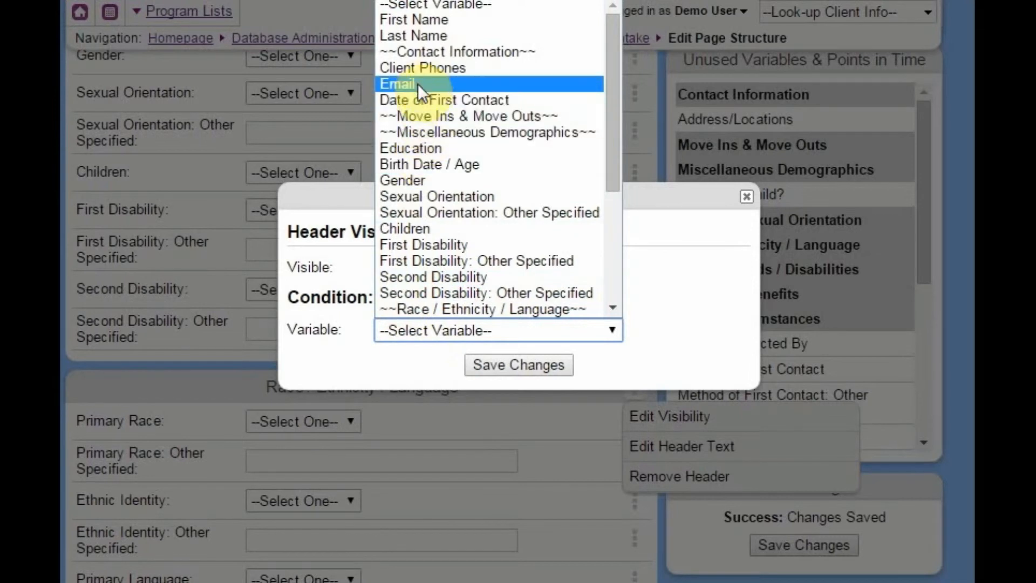
left_click(423, 179)
left_click(458, 358)
left_click(455, 393)
left_click(437, 388)
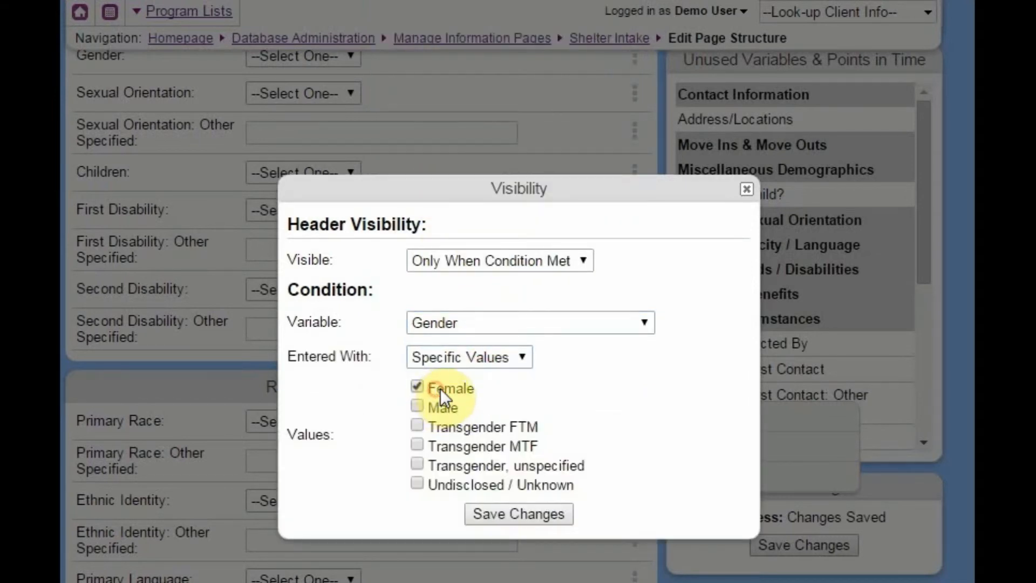
left_click(747, 190)
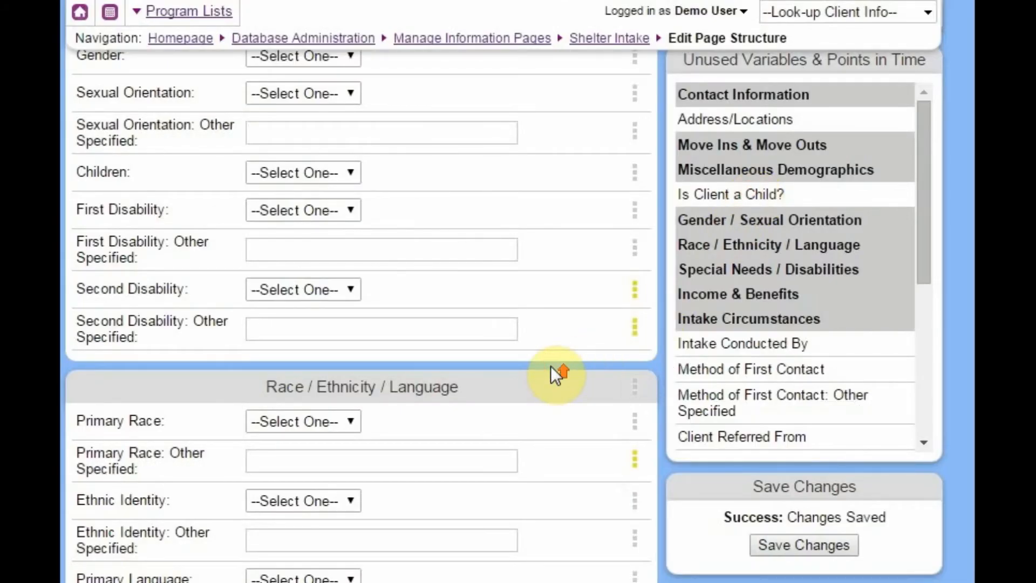
- Try making the date-of-first-contact text separator visible only when First Disability is entered with the specific value Developmental, and close without saving
scroll(550, 364, "up", 8)
scroll(547, 358, "up", 1)
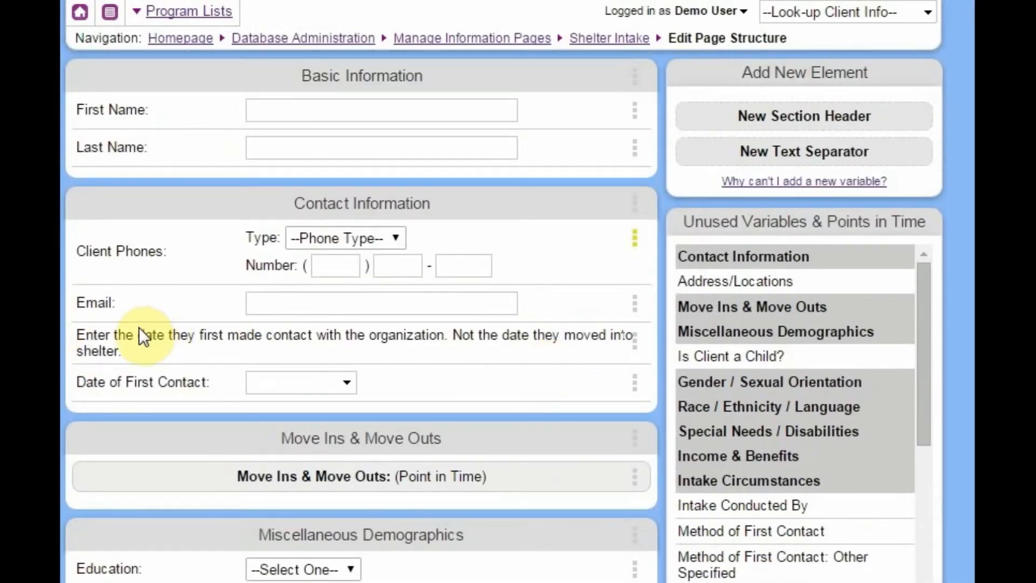
left_click(634, 344)
left_click(669, 371)
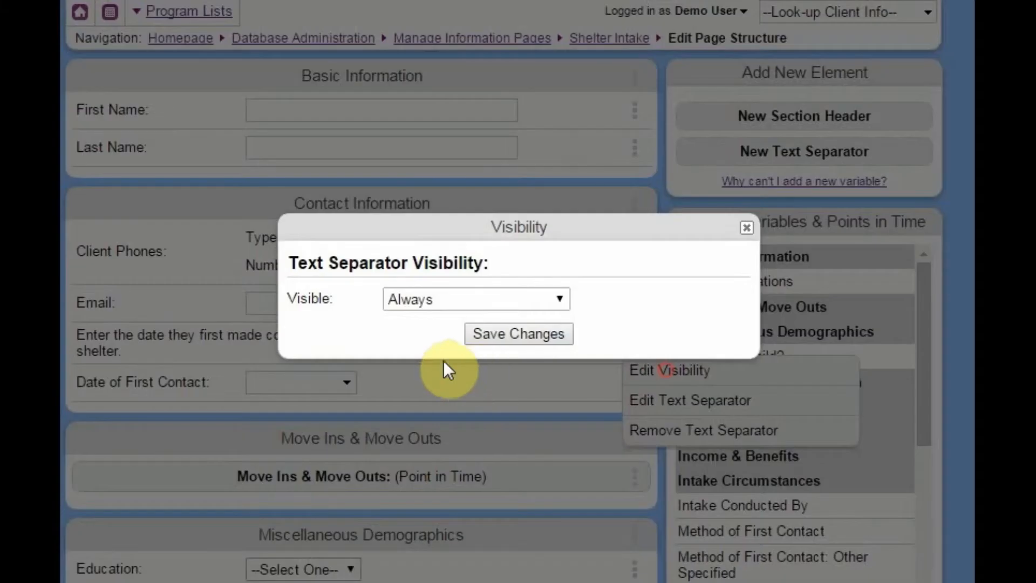
left_click(416, 301)
left_click(410, 336)
left_click(434, 331)
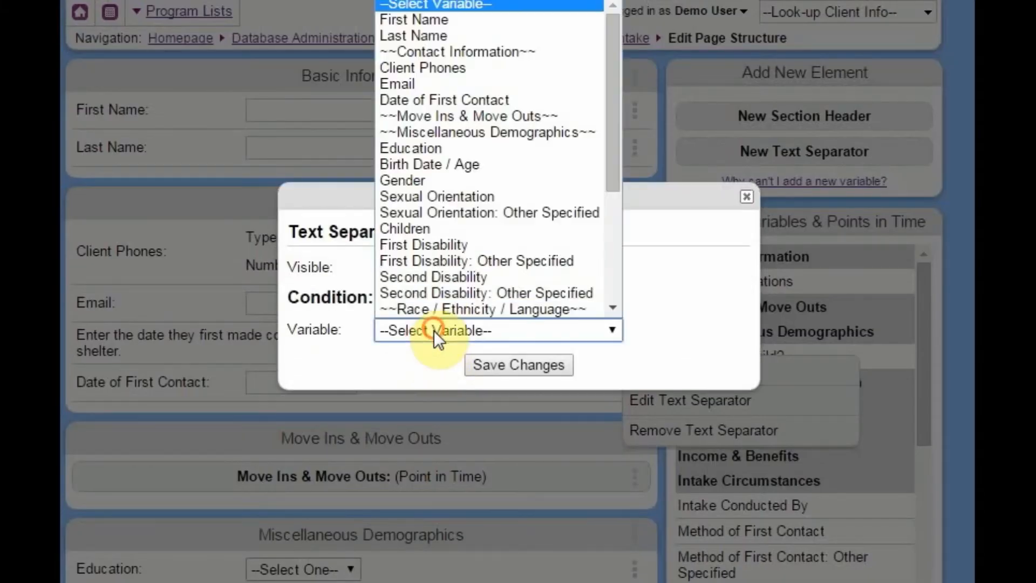
left_click(429, 246)
left_click(424, 356)
left_click(442, 390)
left_click(442, 376)
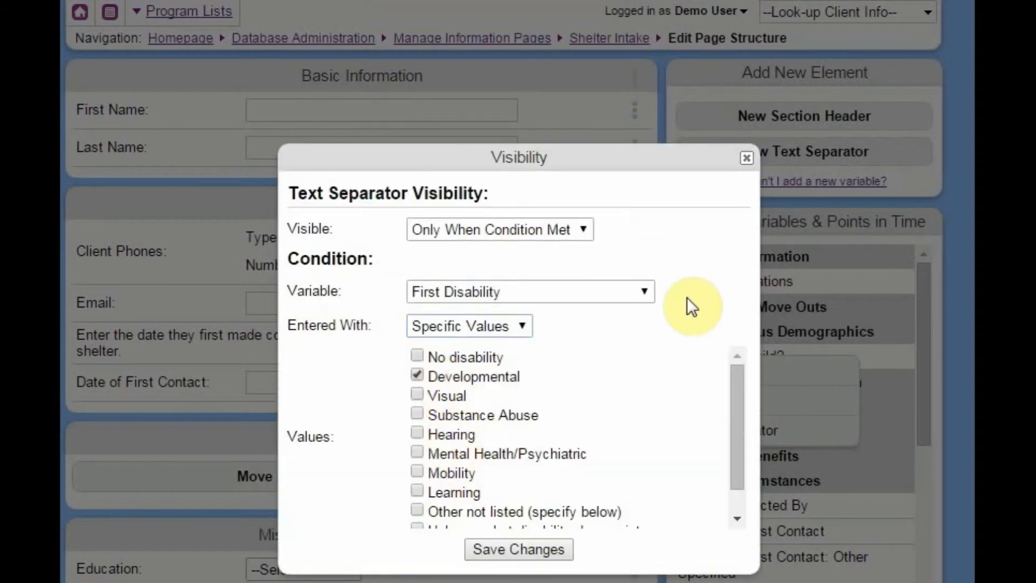
left_click(746, 159)
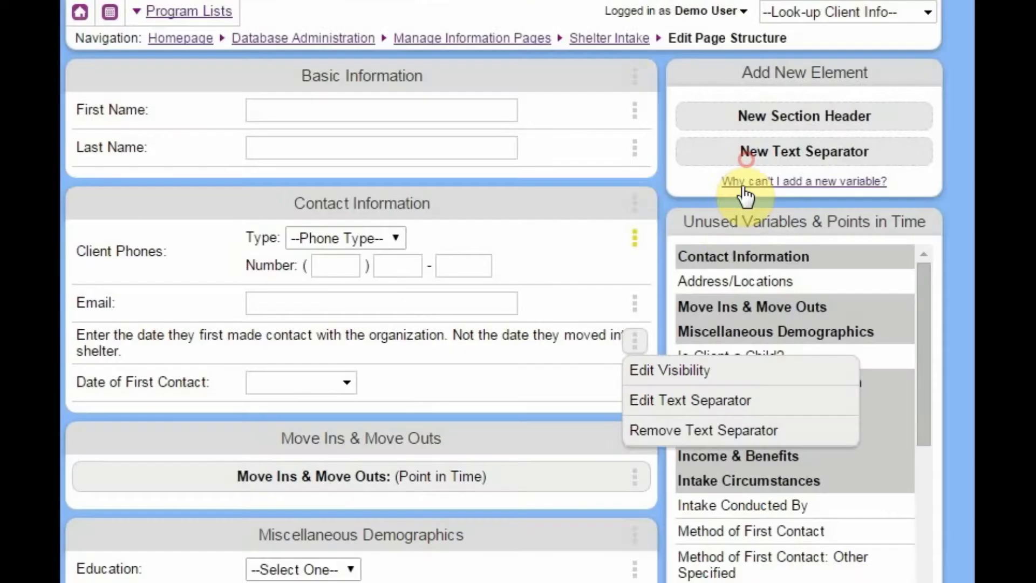
left_click(656, 291)
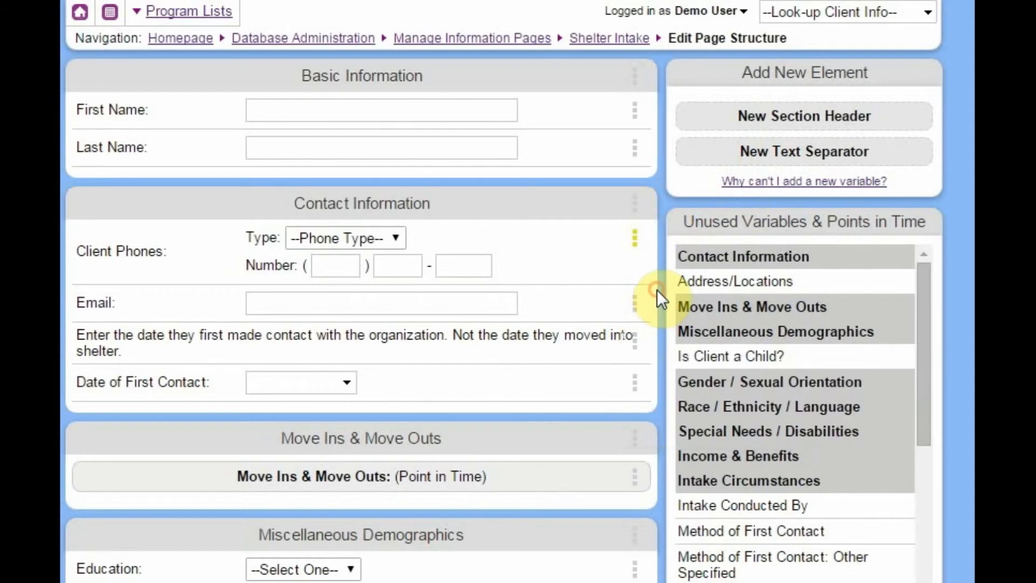
- Examine which editing options are available for the First Name and Last Name variables under Basic Information
left_click(641, 115)
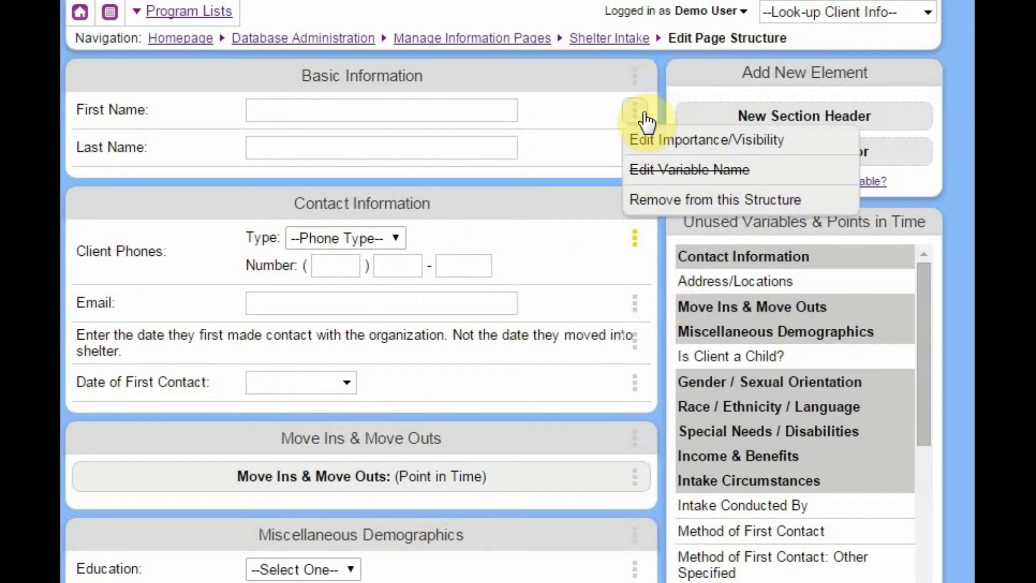
left_click(586, 115)
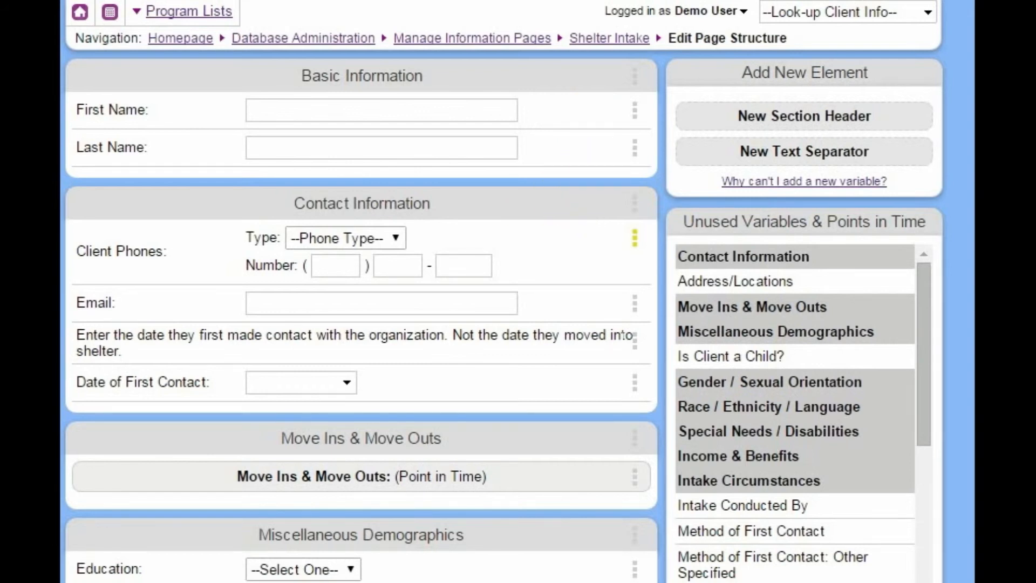
left_click(636, 153)
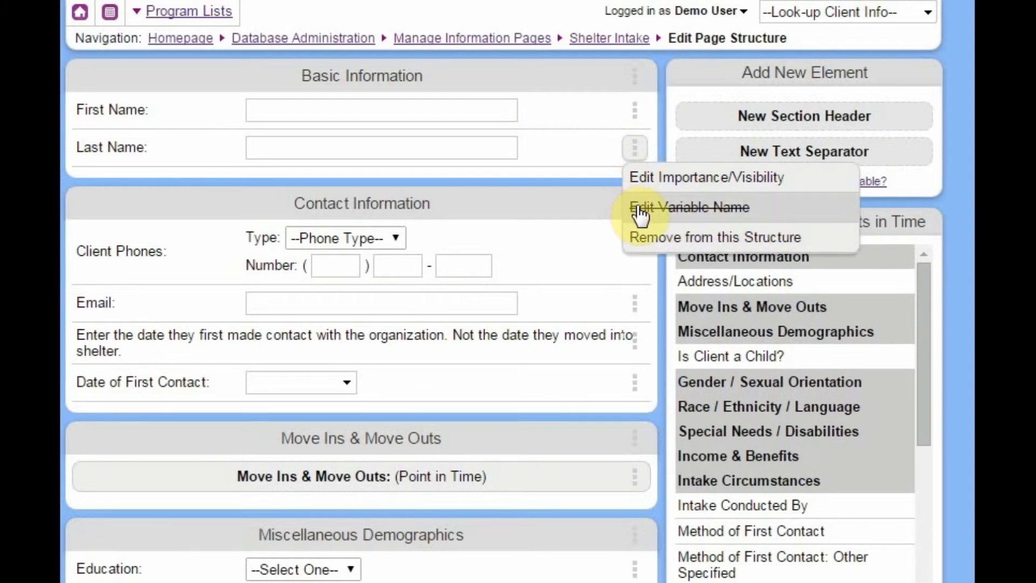
- Open the locked variable options of Gender under Miscellaneous Demographics to read the explanation, and close it
scroll(604, 193, "down", 5)
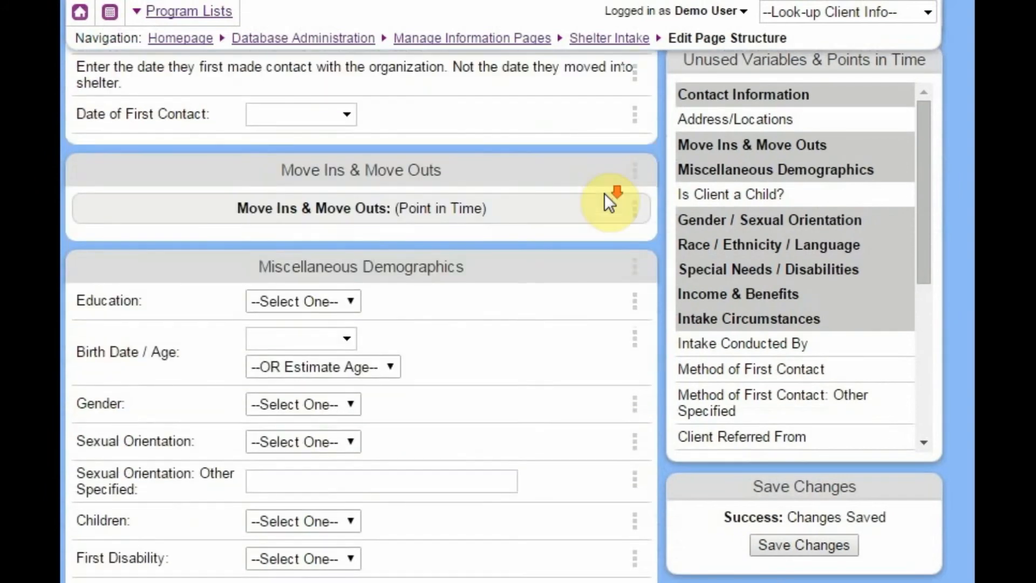
scroll(604, 193, "down", 1)
left_click_drag(634, 351, 635, 353)
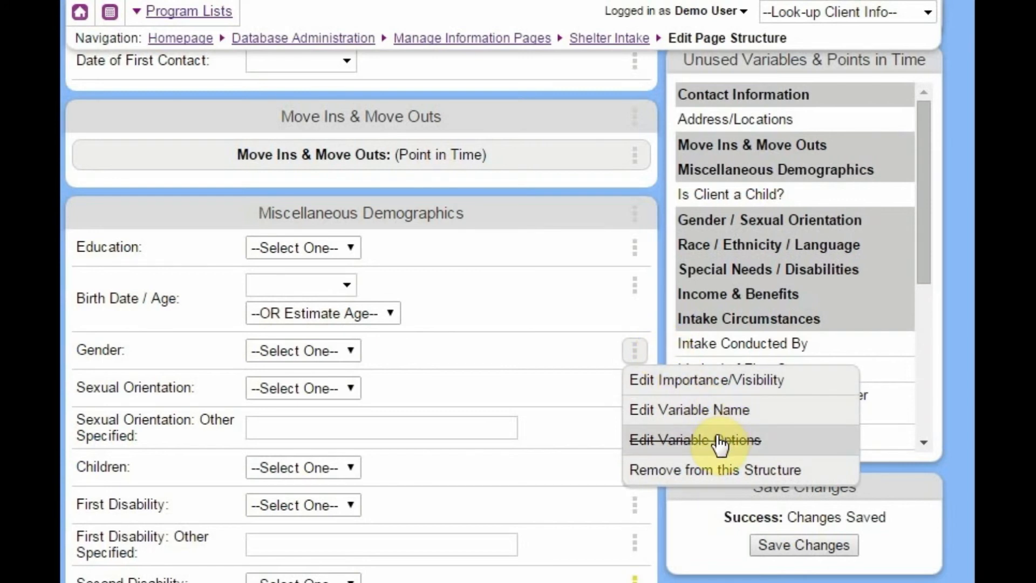
left_click(743, 452)
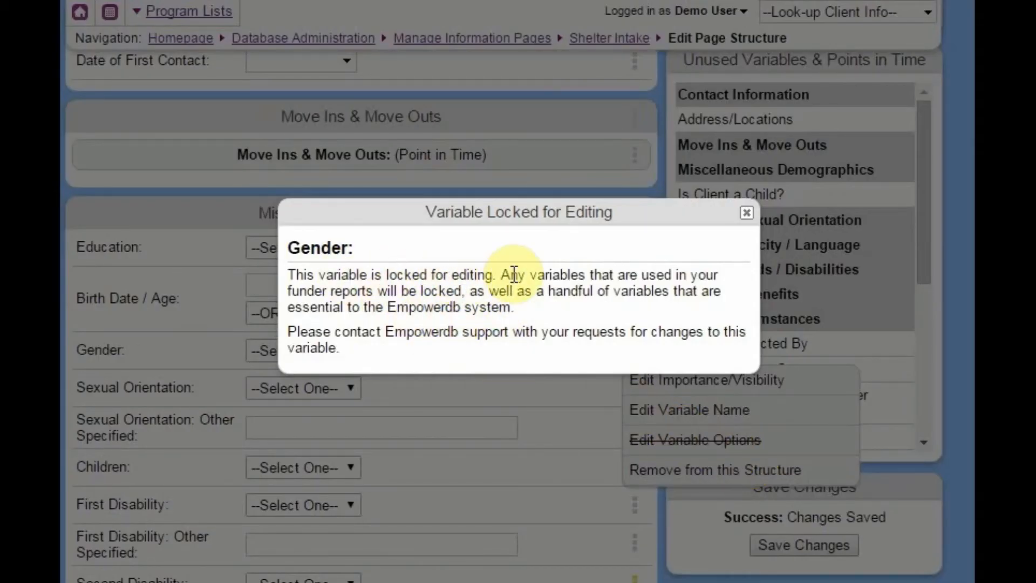
left_click(747, 213)
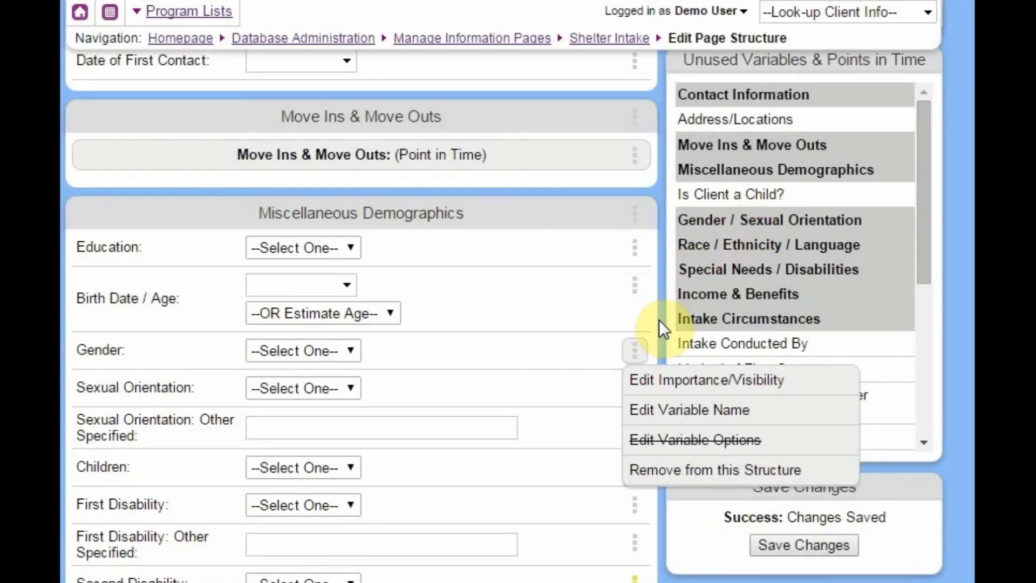